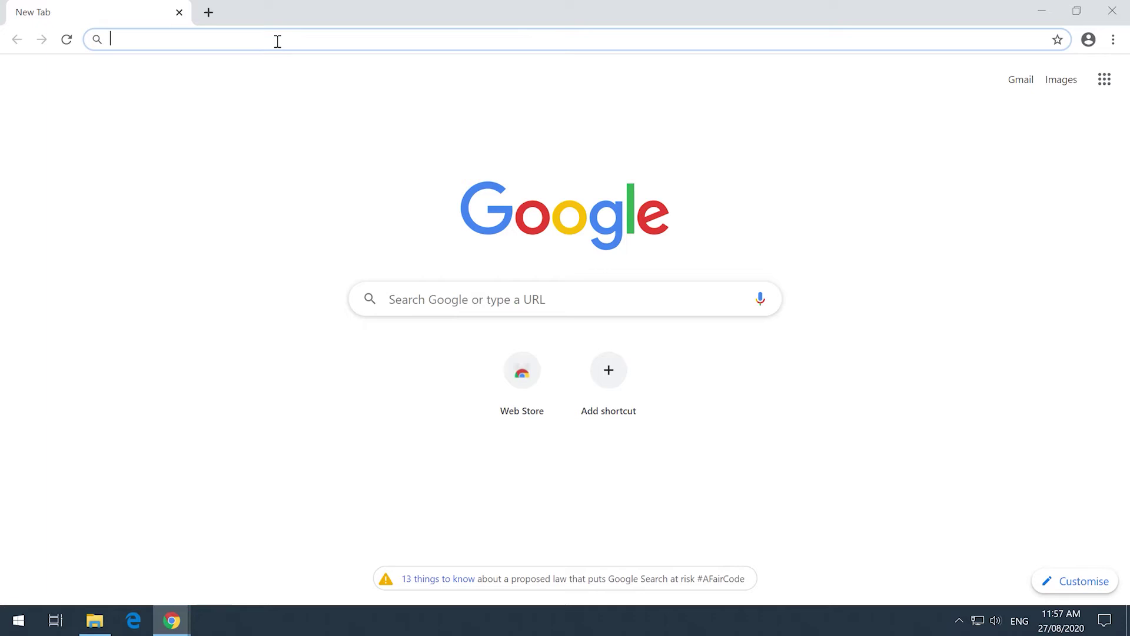
On support.brother.com, search for the MFC-L3770CDW and open its downloads page.
type("support.brot")
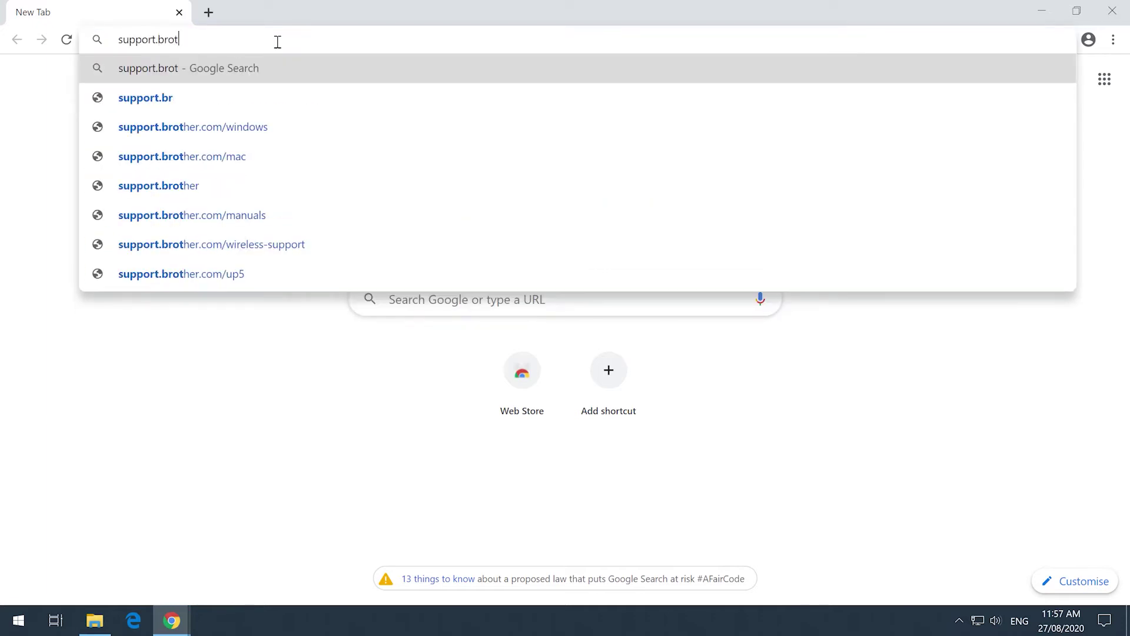
type("her.com")
key("Return")
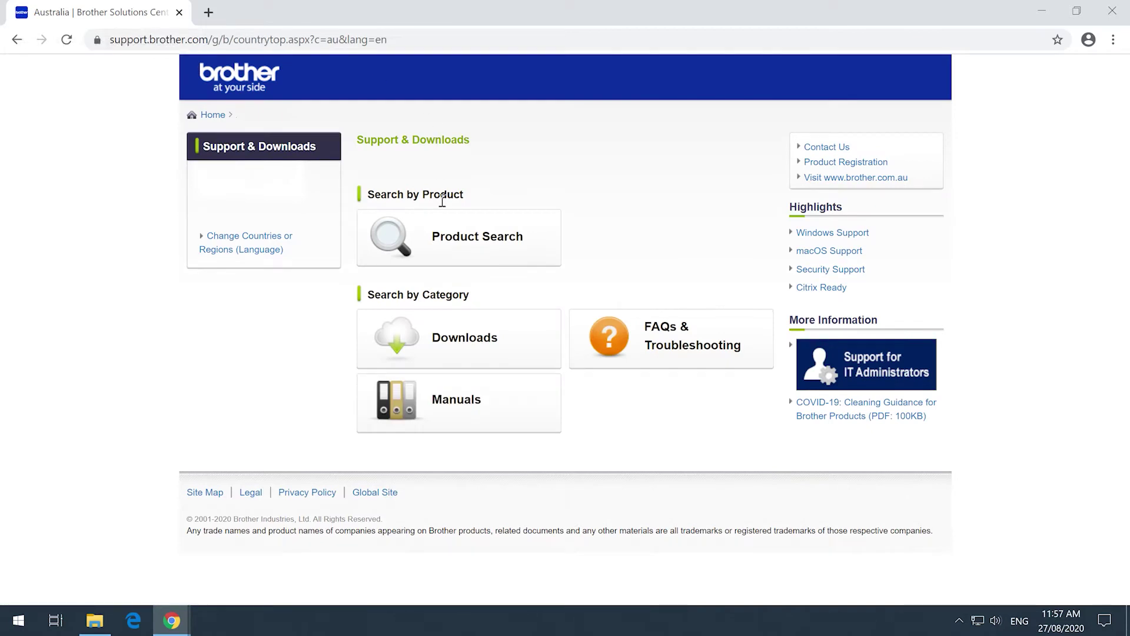
left_click(466, 251)
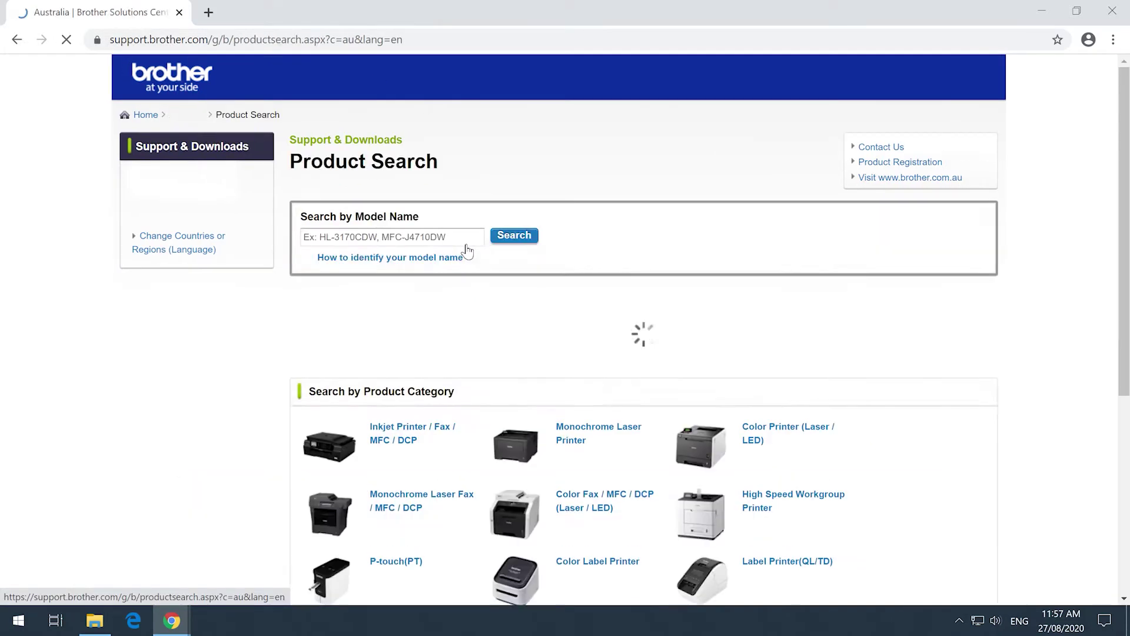
left_click(407, 235)
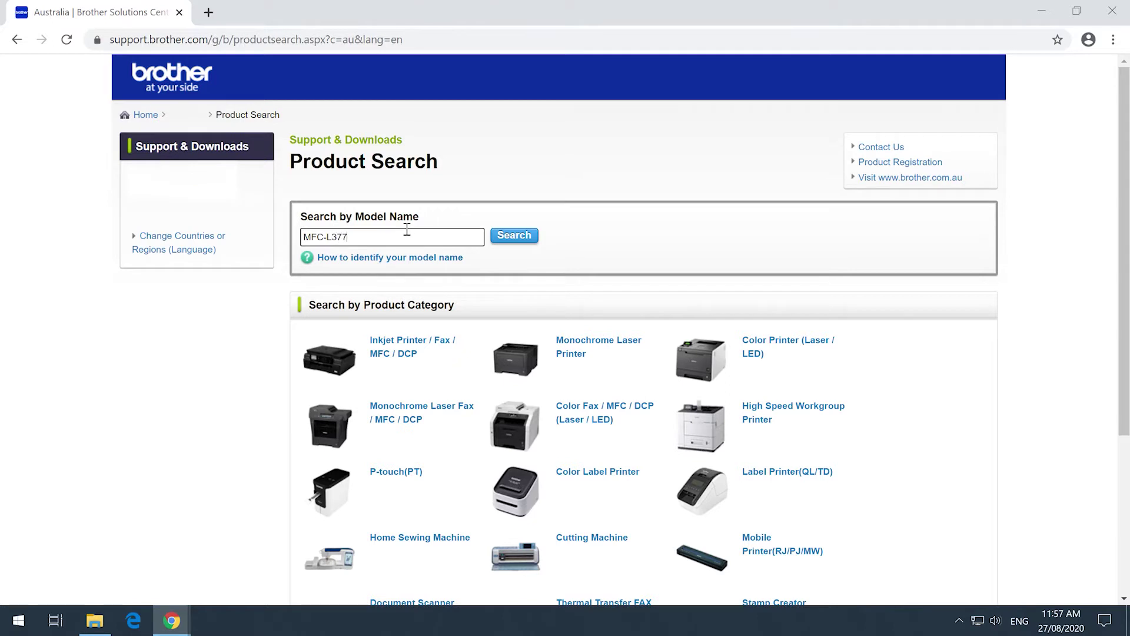
type("MFC-L3770CDW")
key("Return")
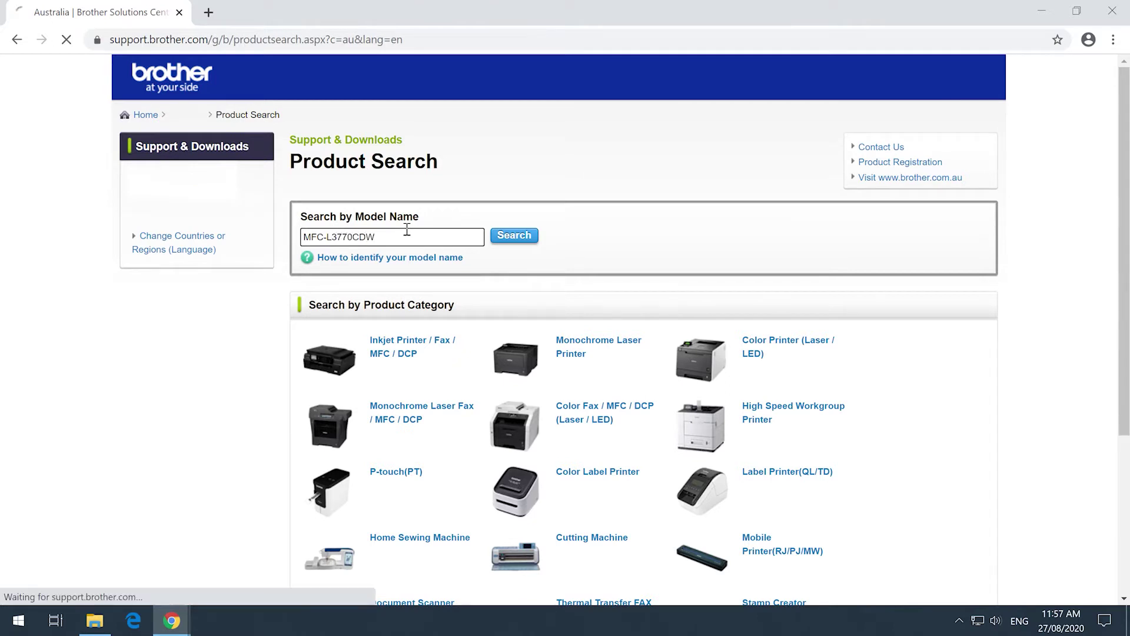
left_click(481, 209)
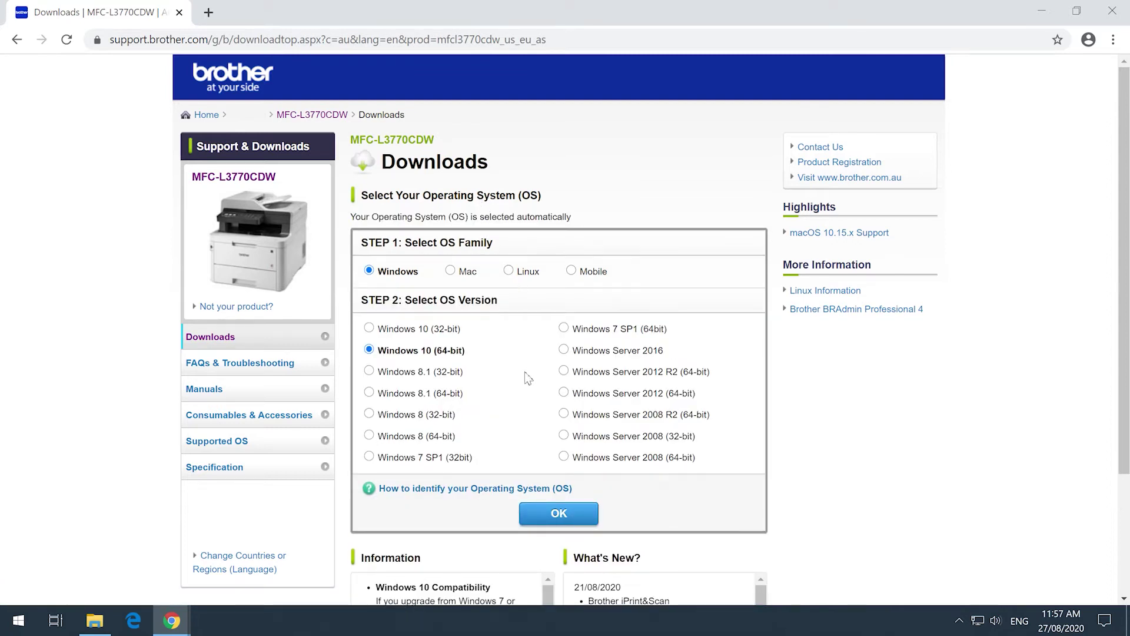
Choose Windows 10 (64-bit), accept the EULA and download the Brother iPrint&Scan installer.
left_click(549, 515)
scroll(533, 401, "down", 2)
scroll(533, 405, "down", 9)
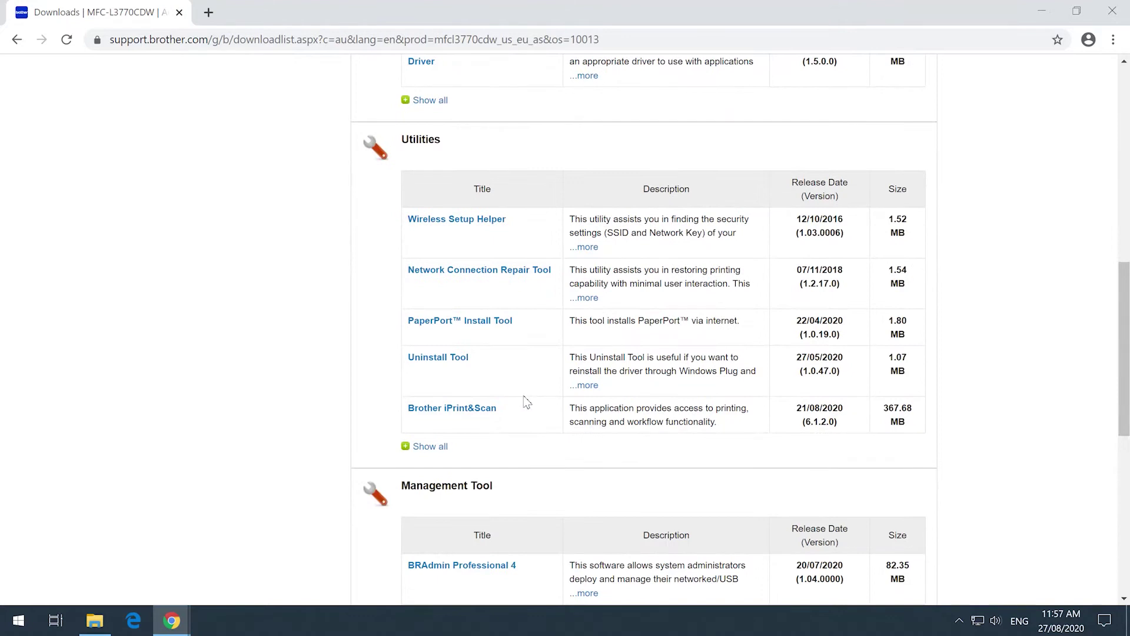
left_click(482, 410)
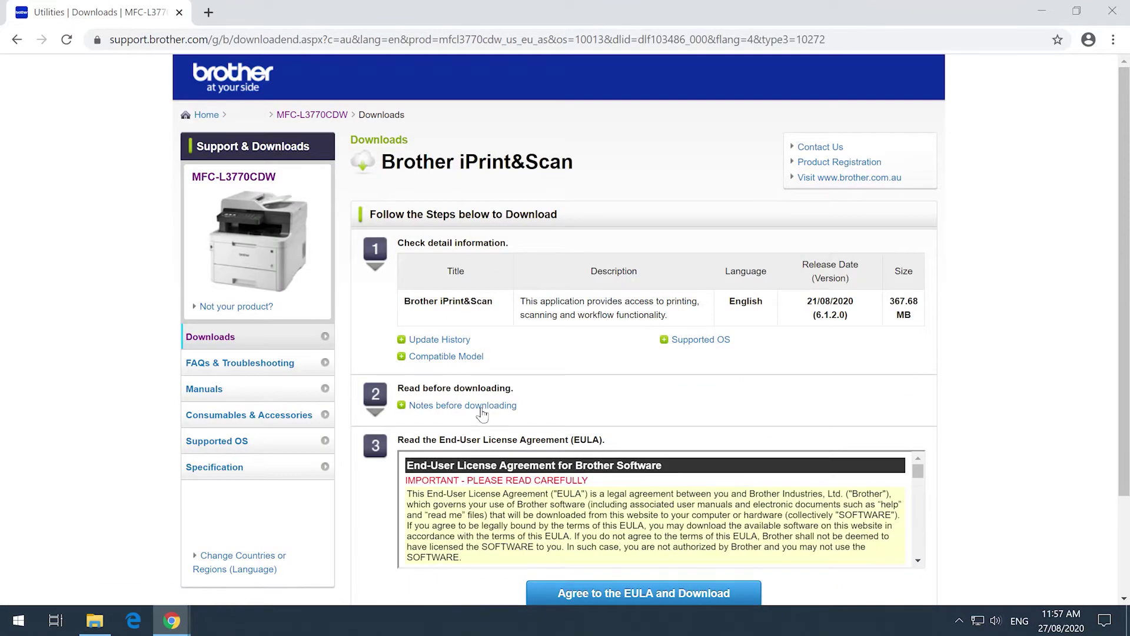
scroll(690, 427, "down", 2)
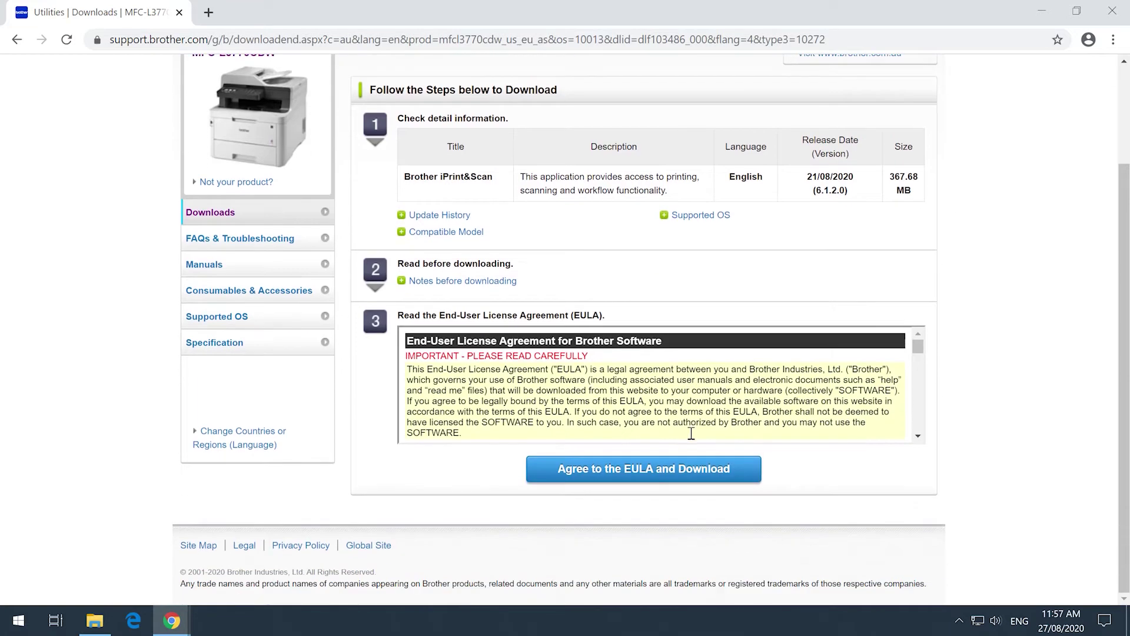
left_click(647, 470)
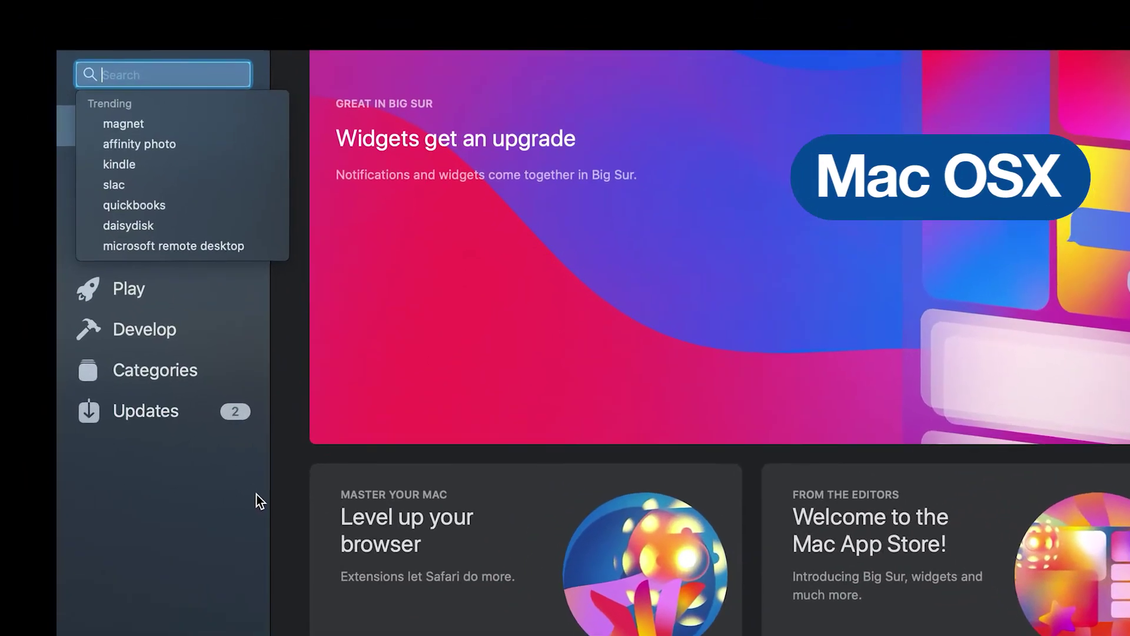
Search the store for 'brother iprint and scan' and install Brother iPrint&Scan.
type("brother")
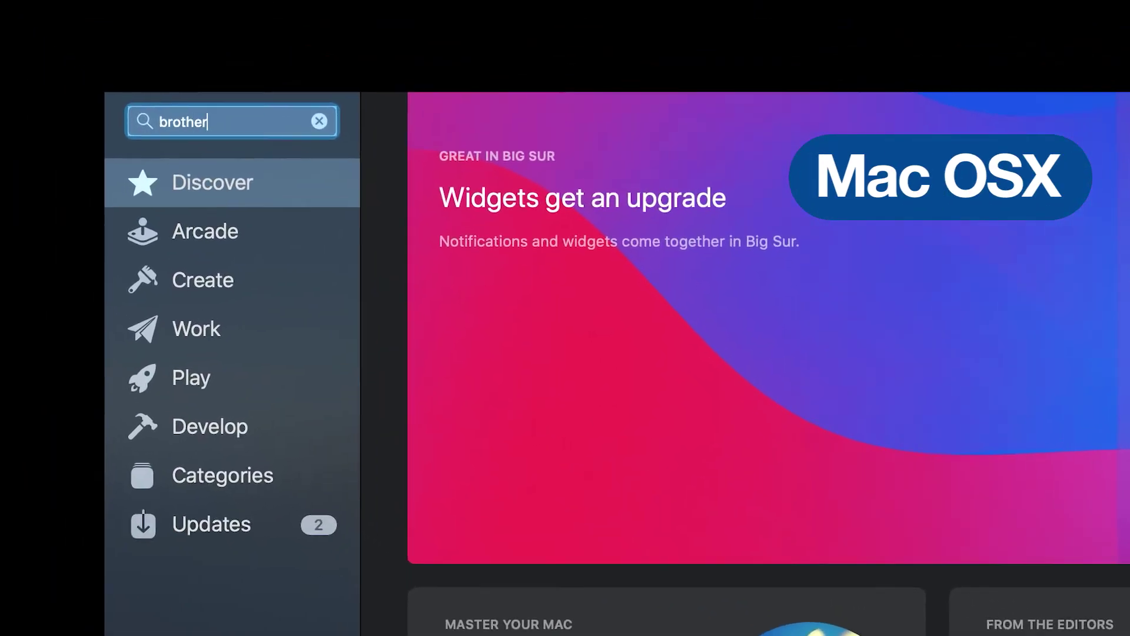
type(" iprint and ")
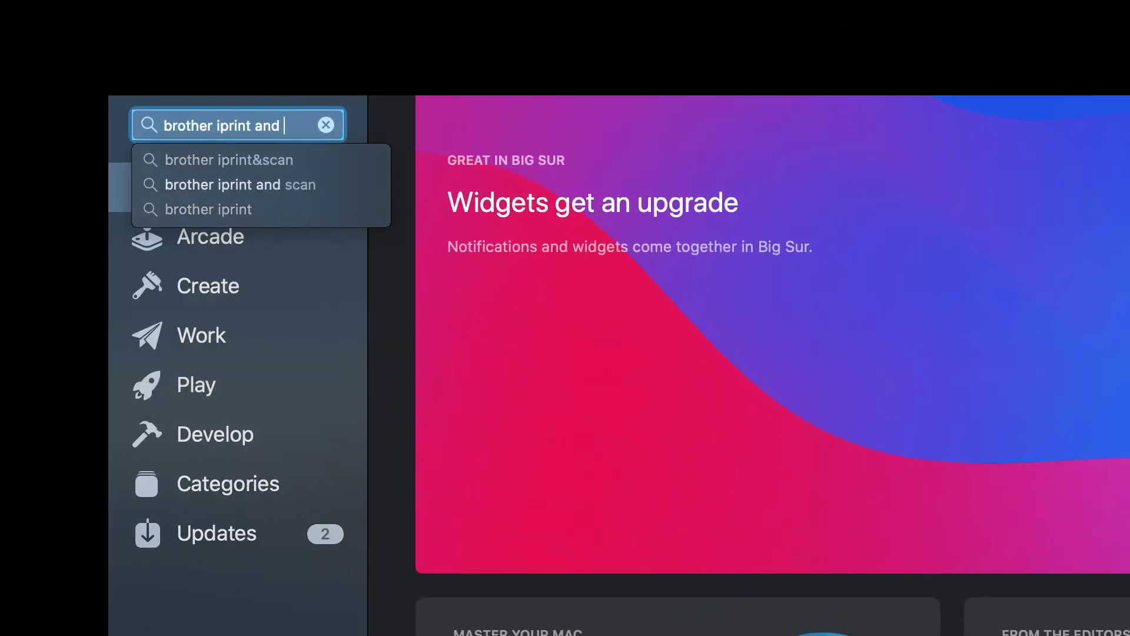
type("scan")
key("Return")
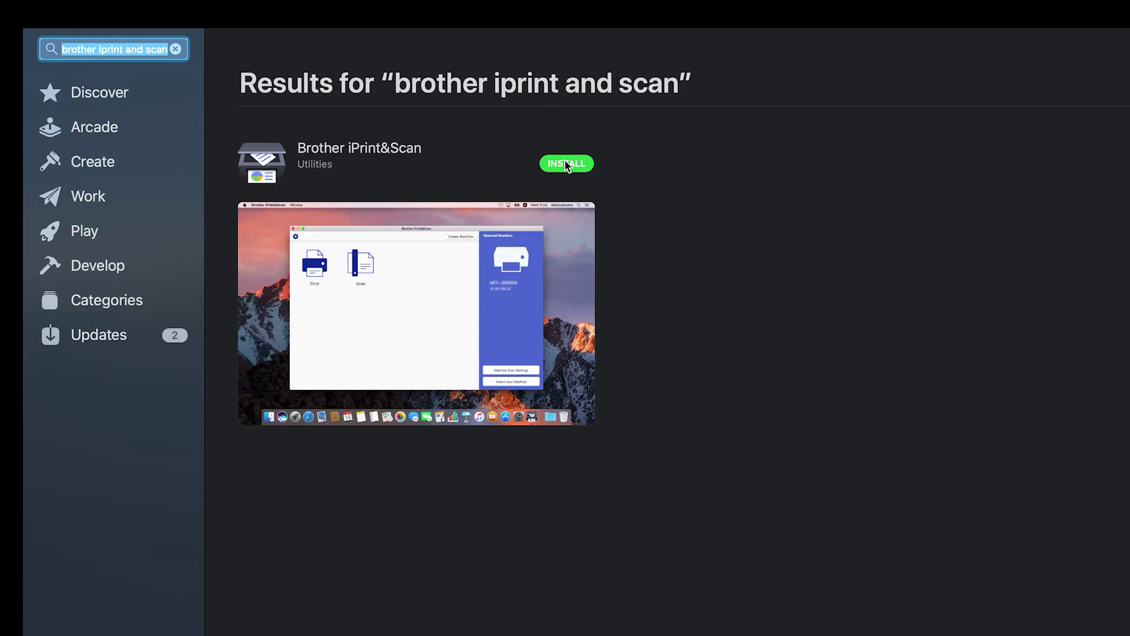
left_click(564, 162)
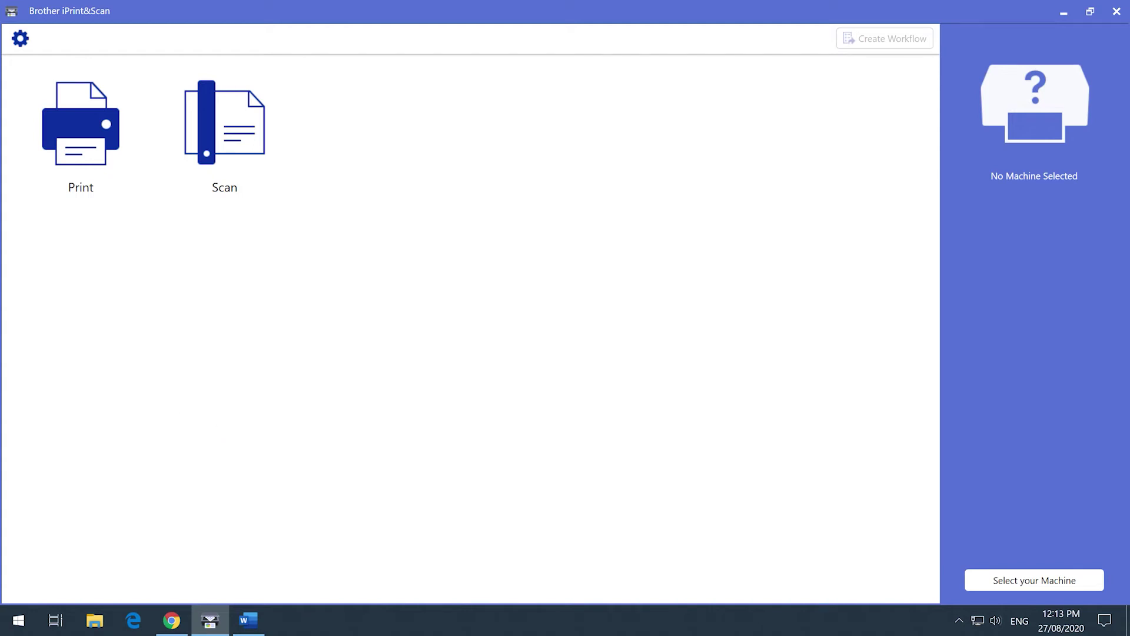
Select the MFC-L3770CDW series network printer as the machine in Brother iPrint&Scan.
left_click(171, 620)
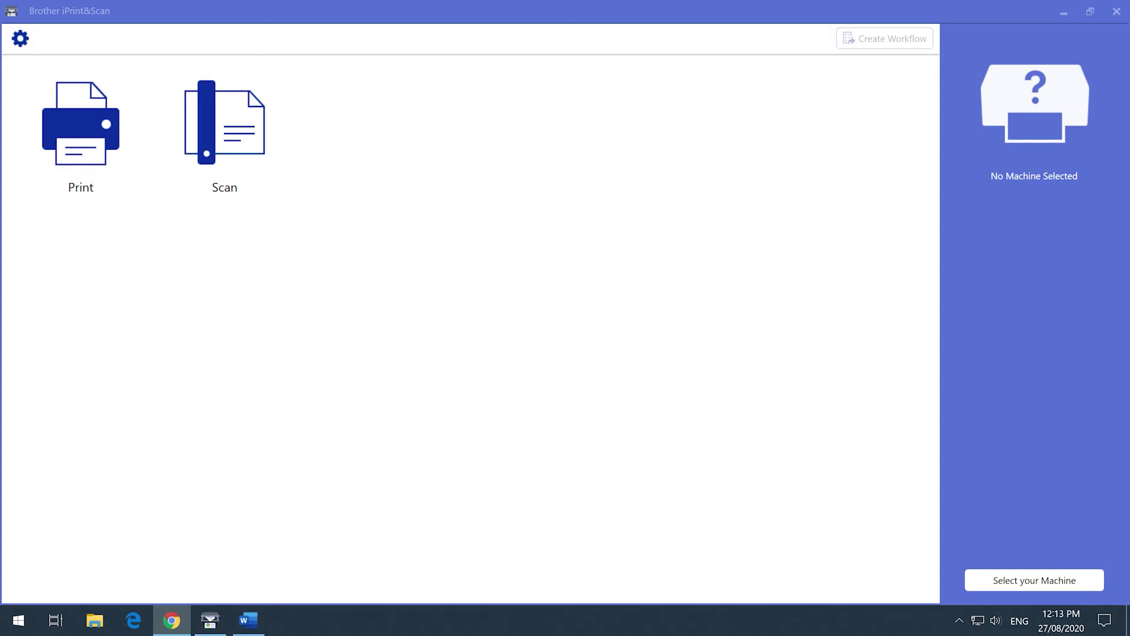
left_click(1032, 586)
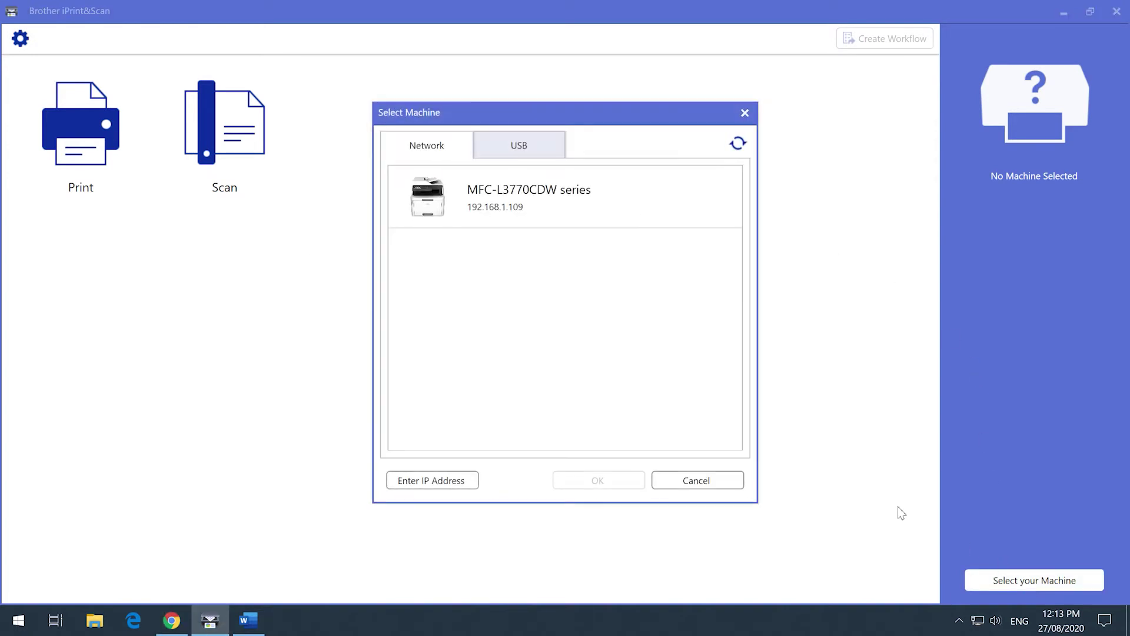
left_click(588, 204)
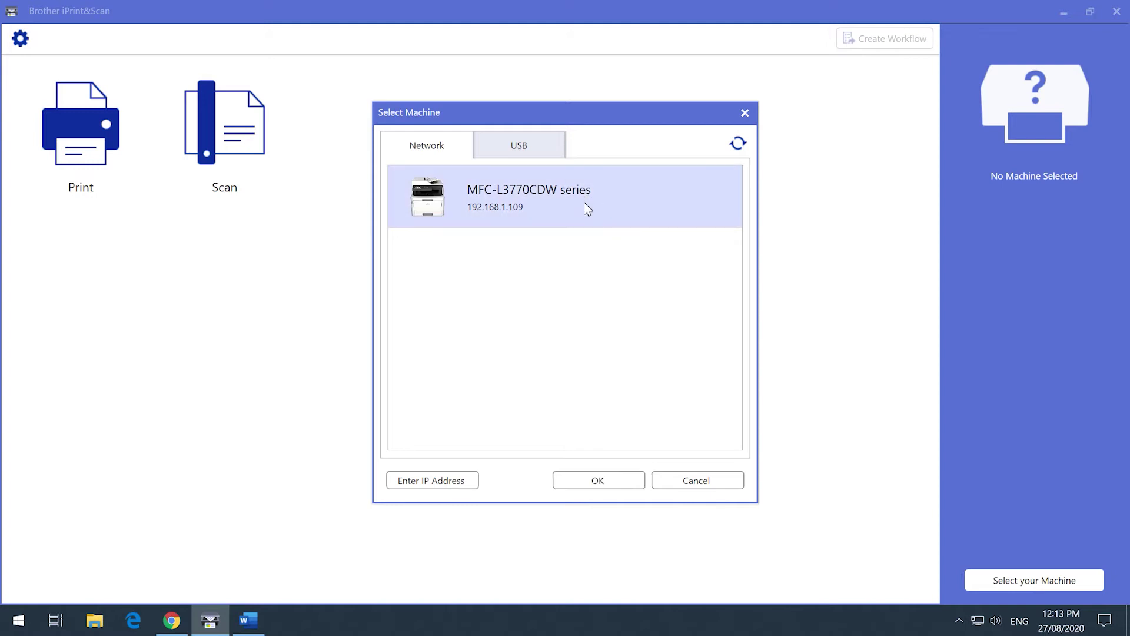
left_click(584, 482)
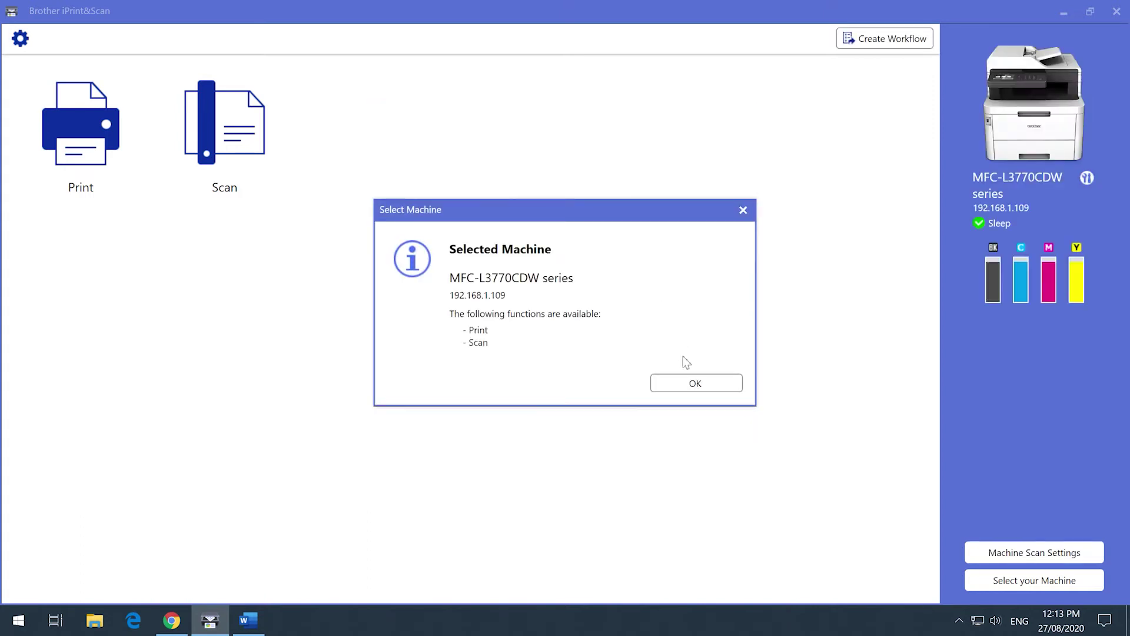
Dismiss the machine confirmation and review the MFC-L3770CDW toner levels in Machine Settings.
left_click(694, 384)
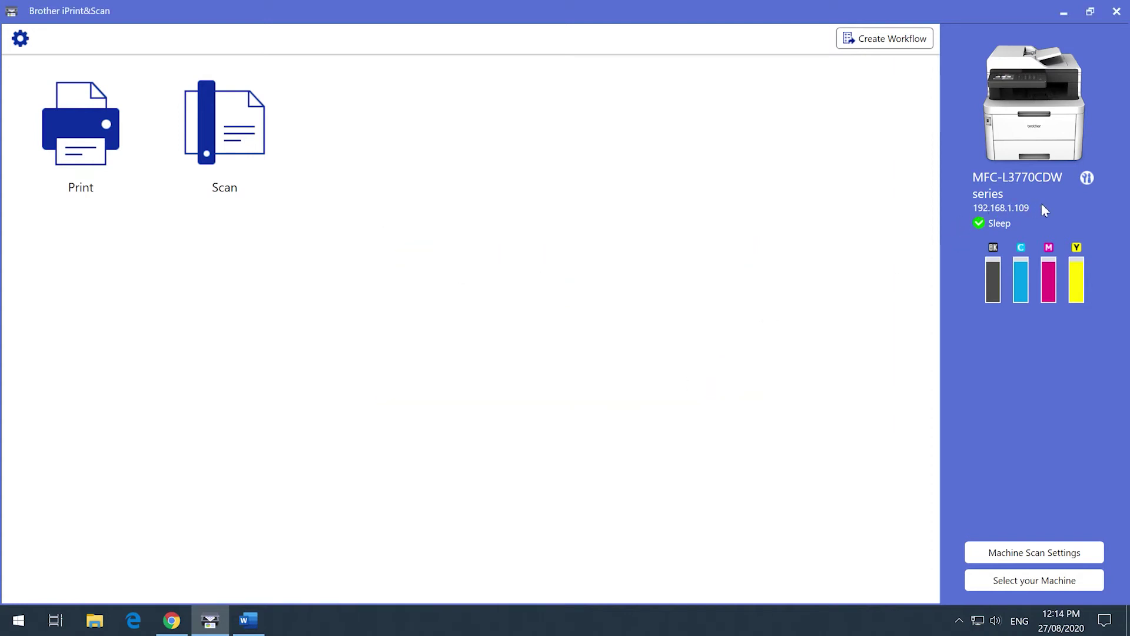
left_click(1088, 178)
Open Scan and keep A4, 24bit Color, 300 x 300 dpi and 2-sided Off.
left_click(234, 141)
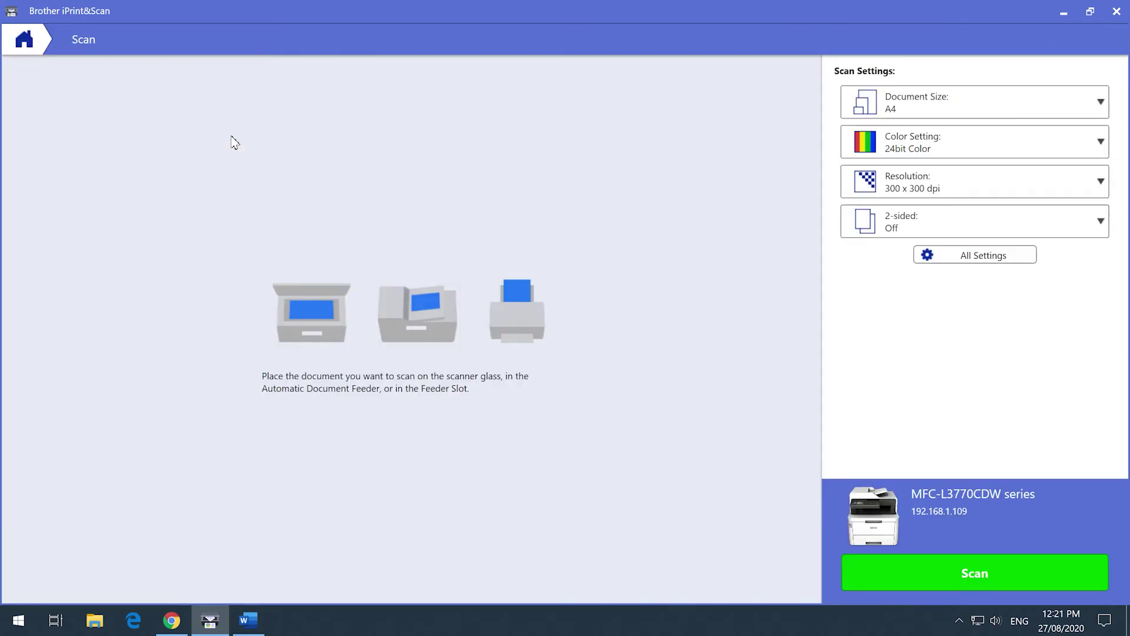
left_click(999, 109)
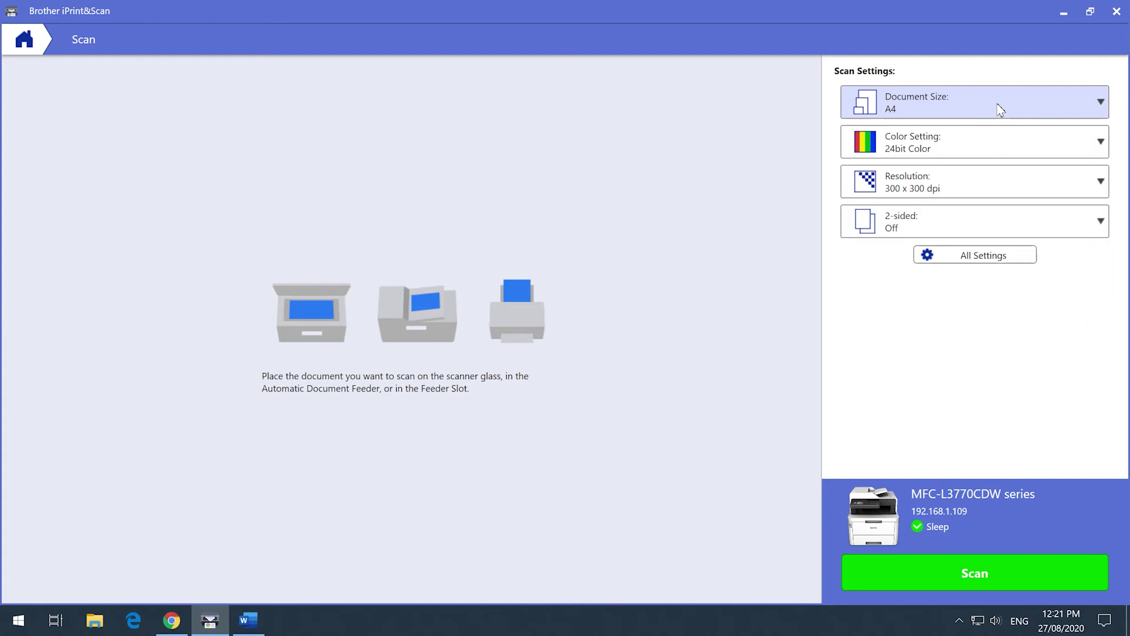
left_click(991, 147)
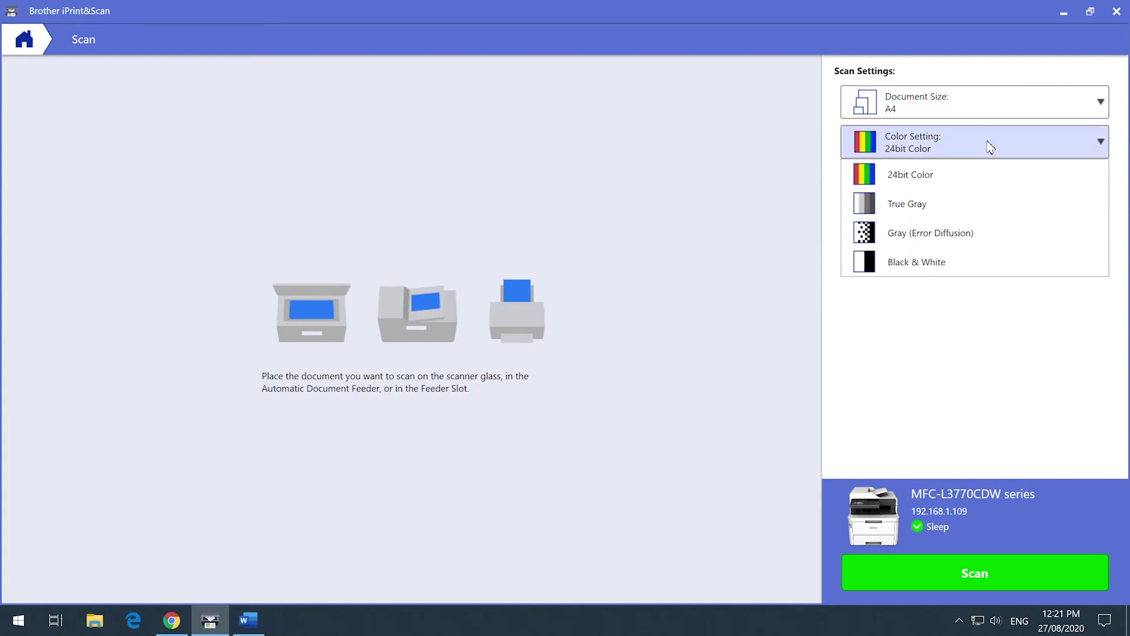
left_click(990, 147)
left_click(992, 188)
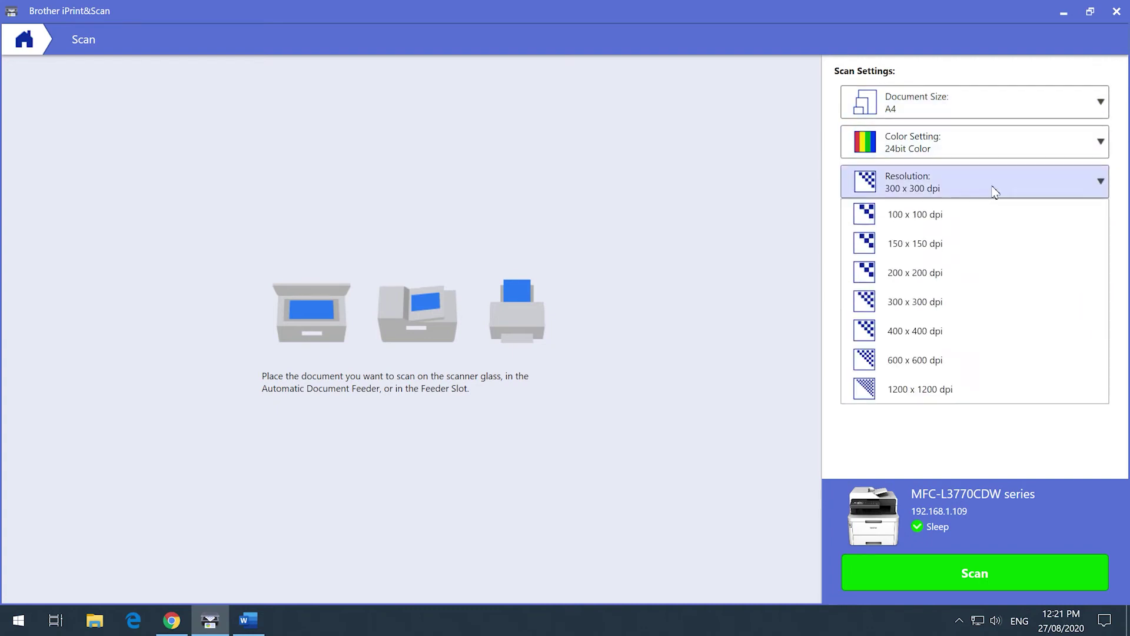
left_click(994, 190)
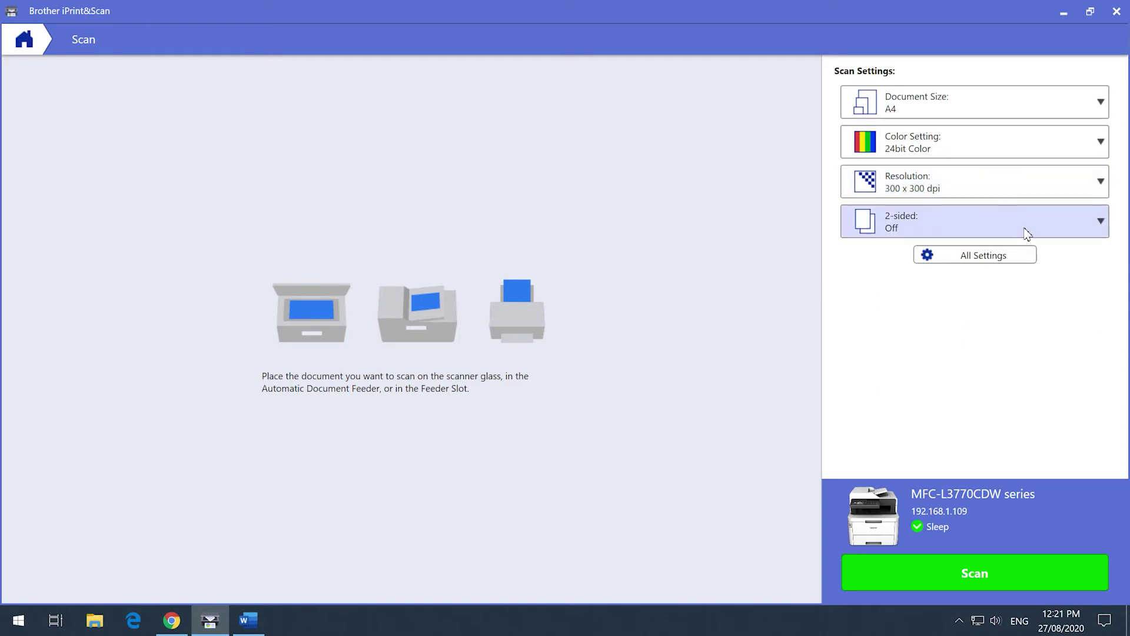
left_click(1028, 233)
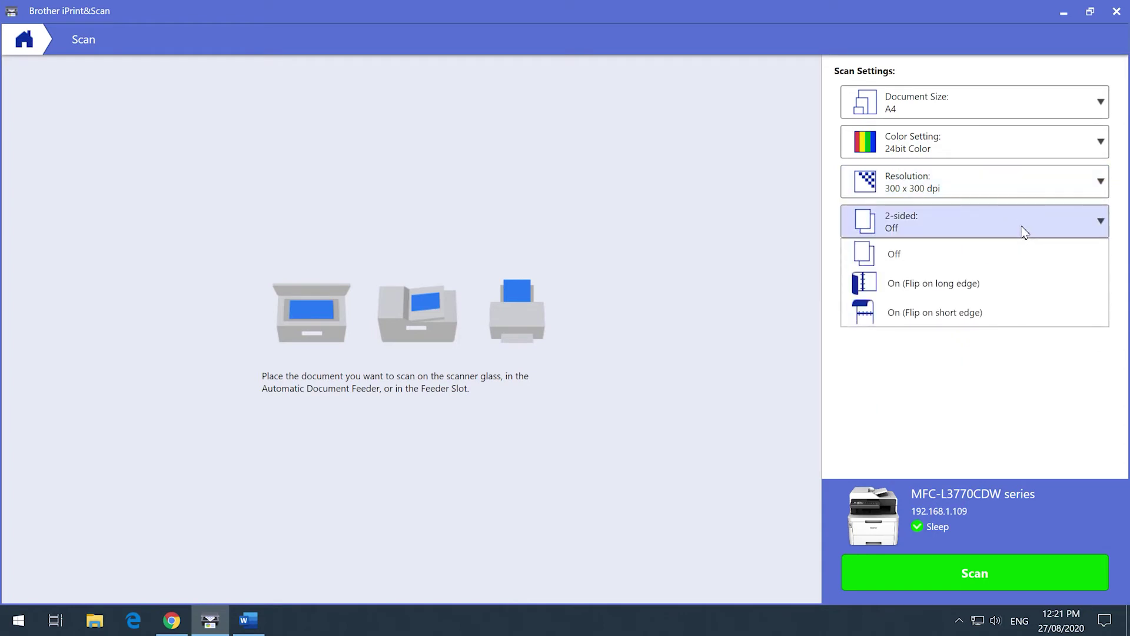
left_click(1024, 232)
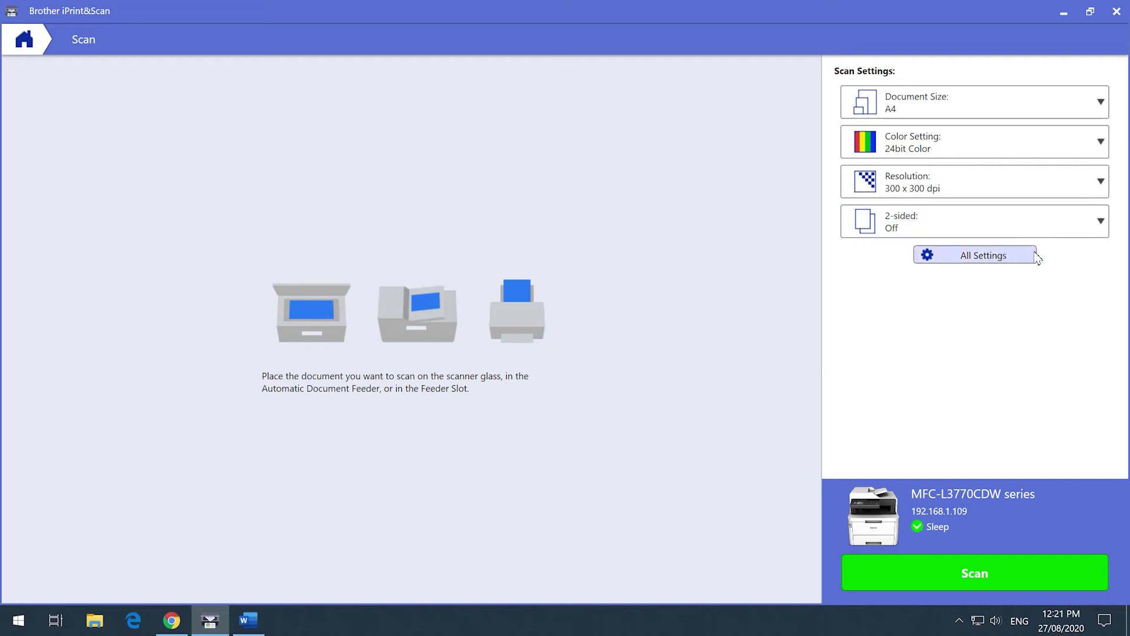
Browse the Document Correction, Image Quality and B&W Image Quality options in All Settings.
left_click(1035, 257)
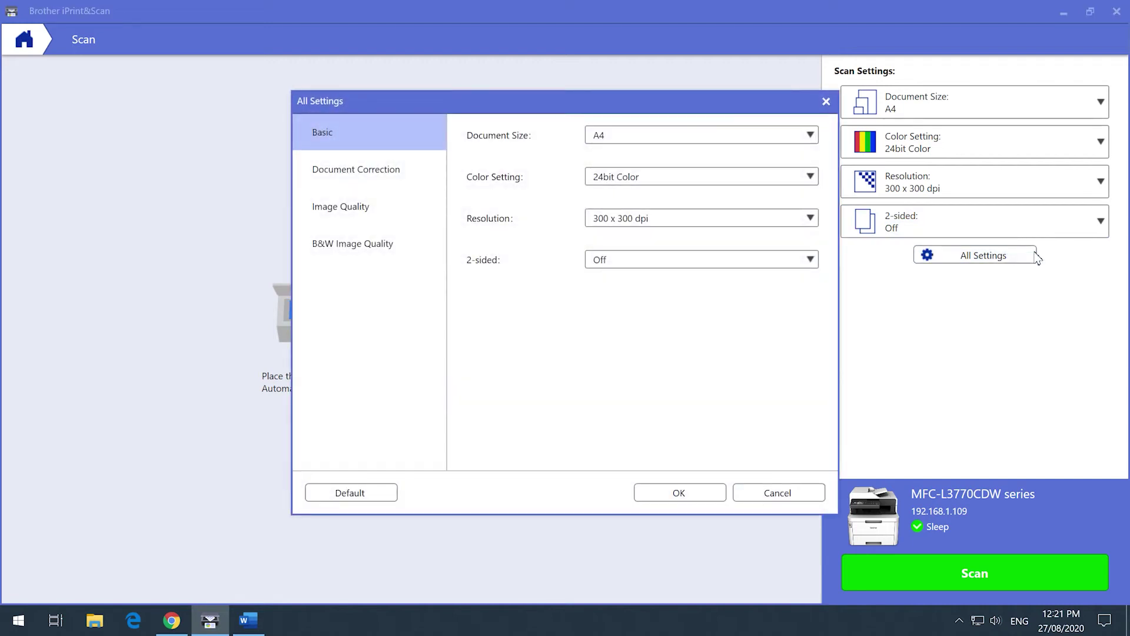
left_click(315, 172)
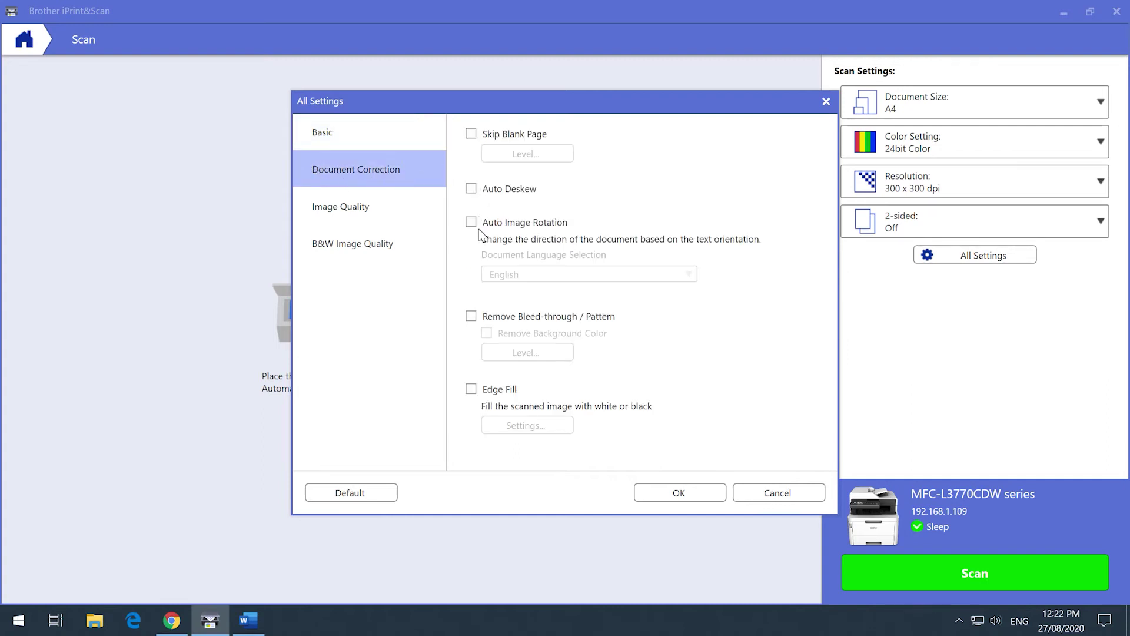
left_click(397, 221)
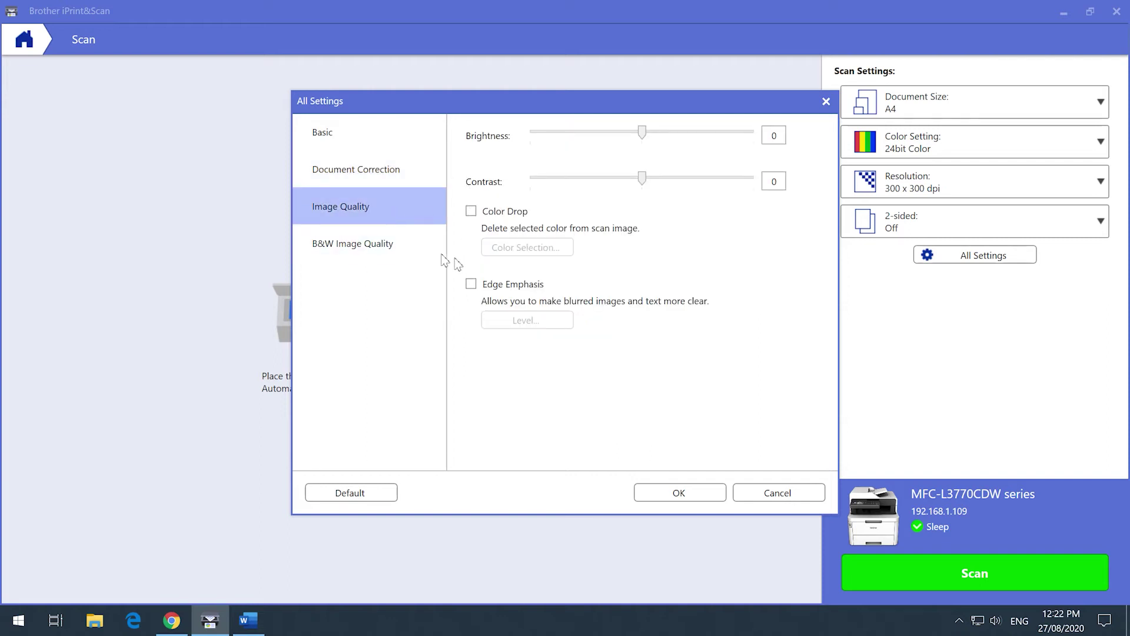
left_click(405, 257)
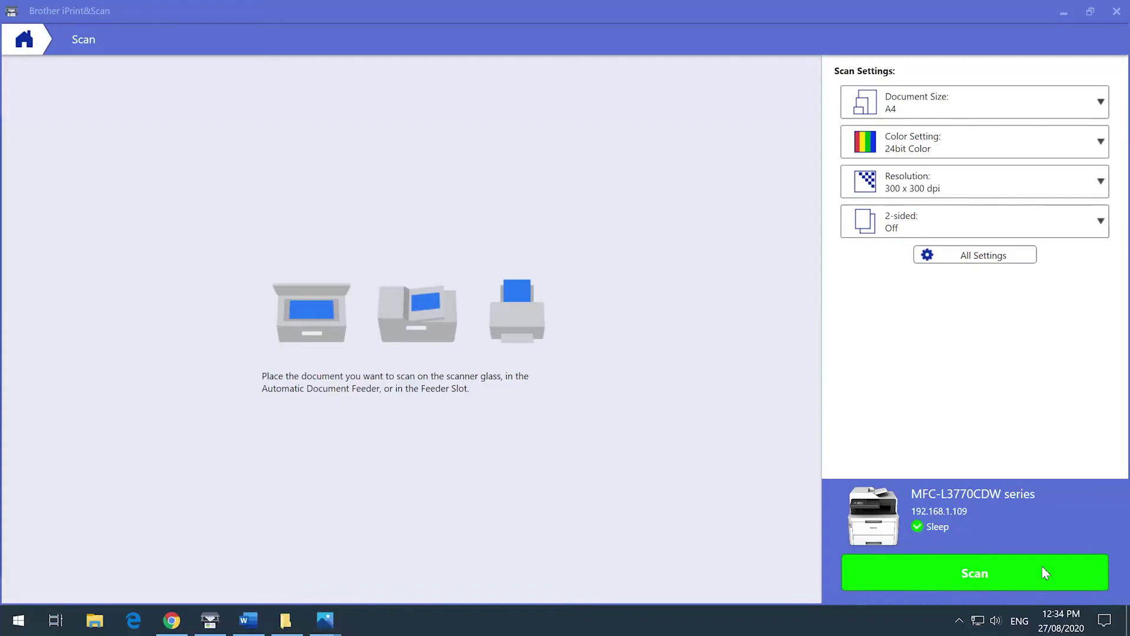
Scan the document, then insert additionally scanned pages before page 2, giving four pages.
left_click(1008, 570)
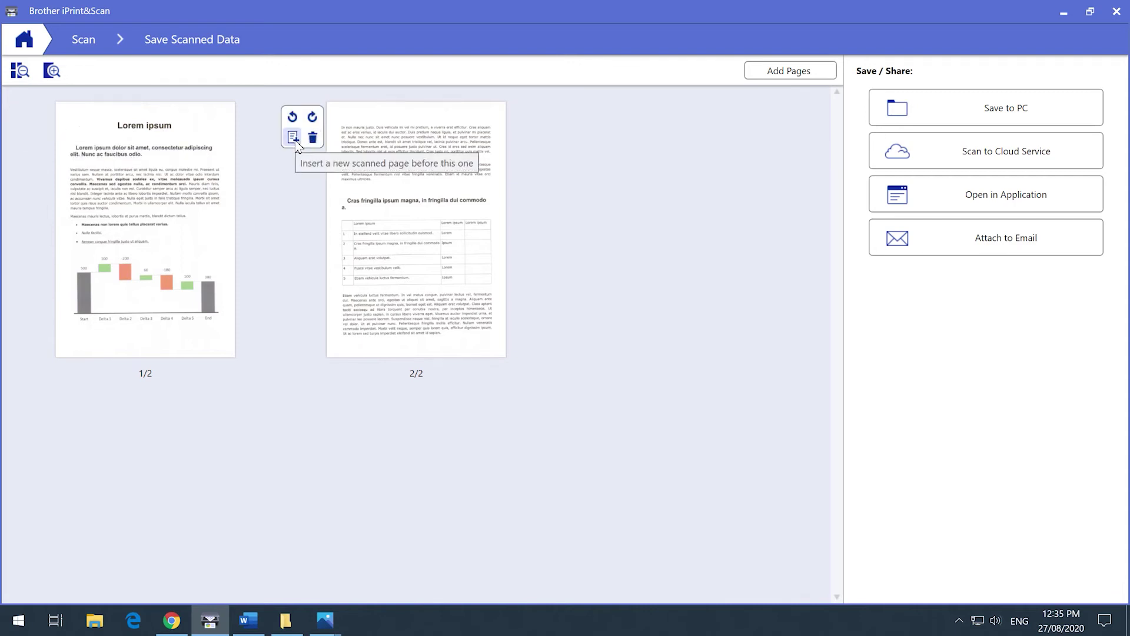
left_click(297, 143)
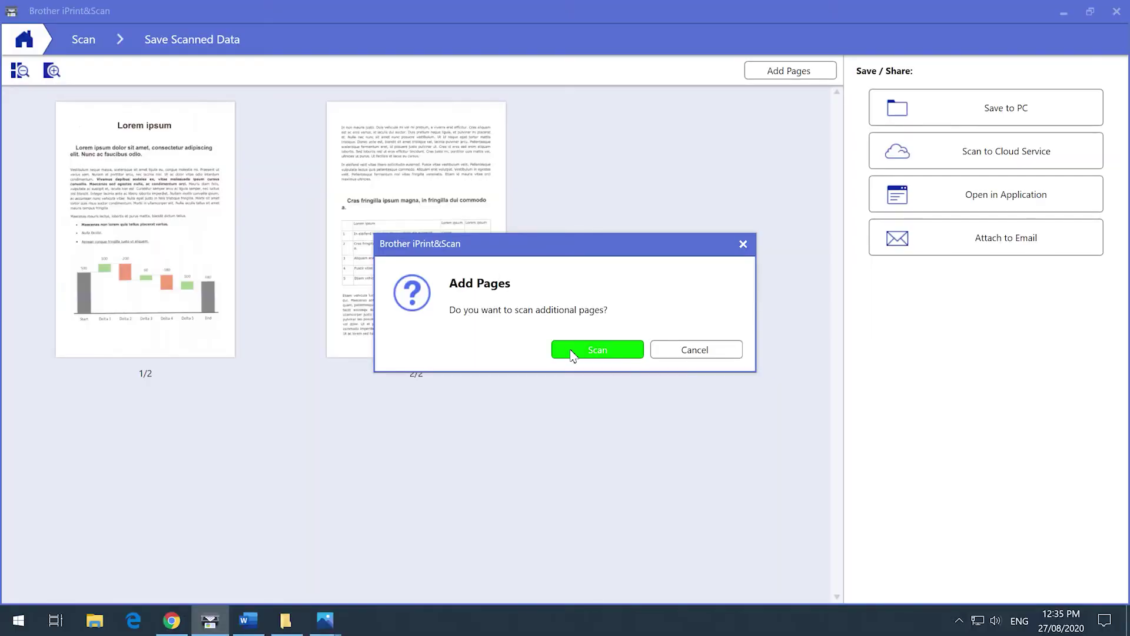
left_click(571, 352)
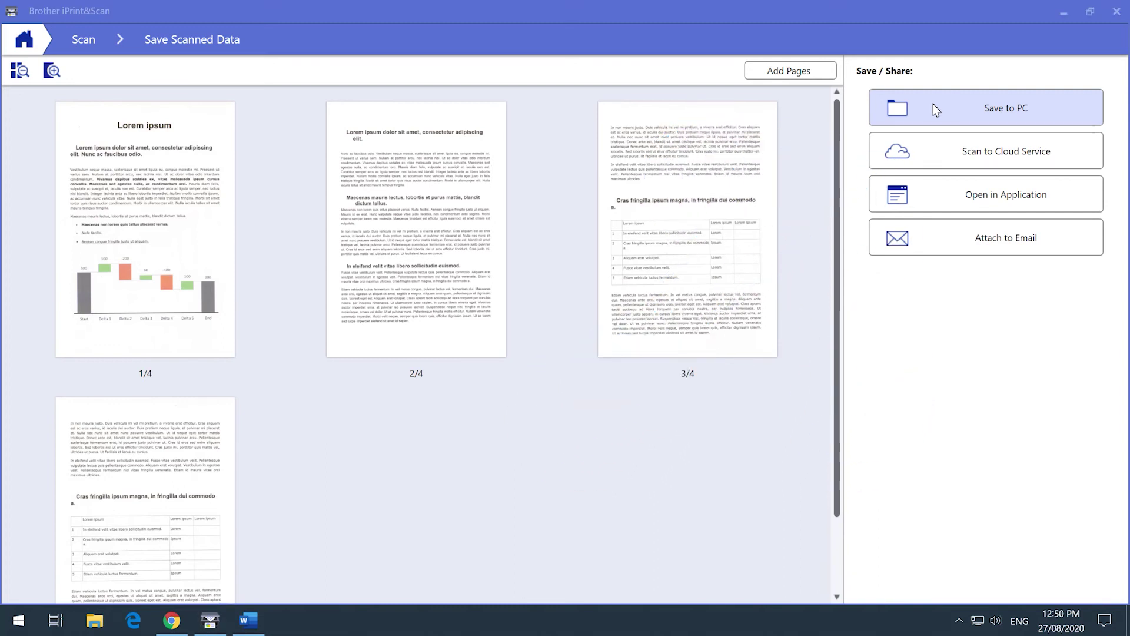
Bring up the Save to PC options and name the file 'My Report 2020'.
left_click(936, 110)
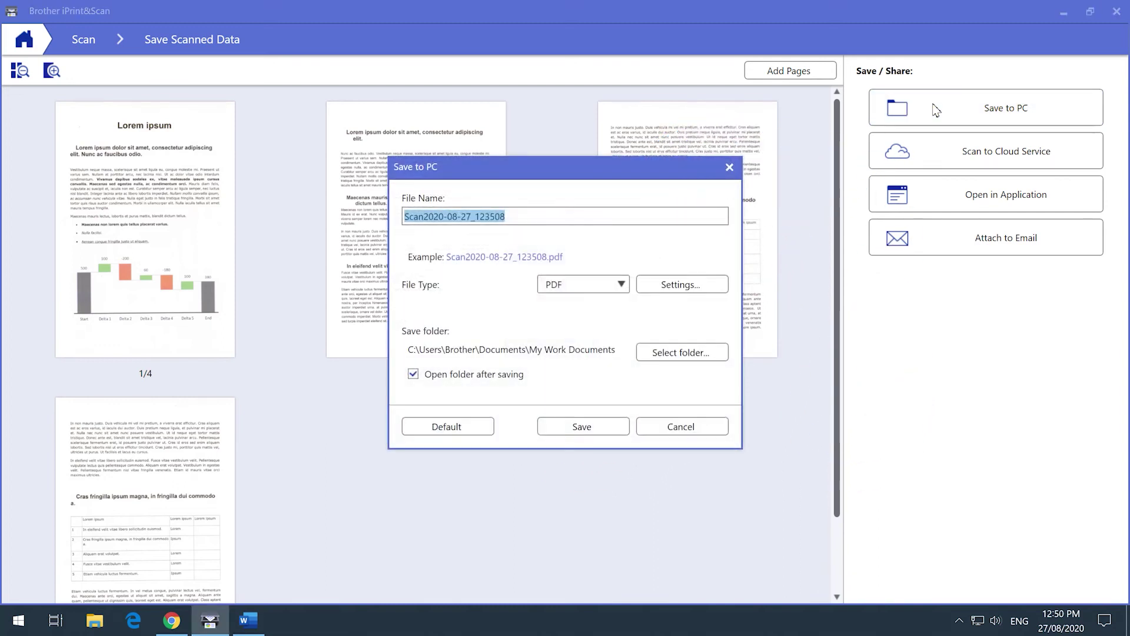
left_click(520, 218)
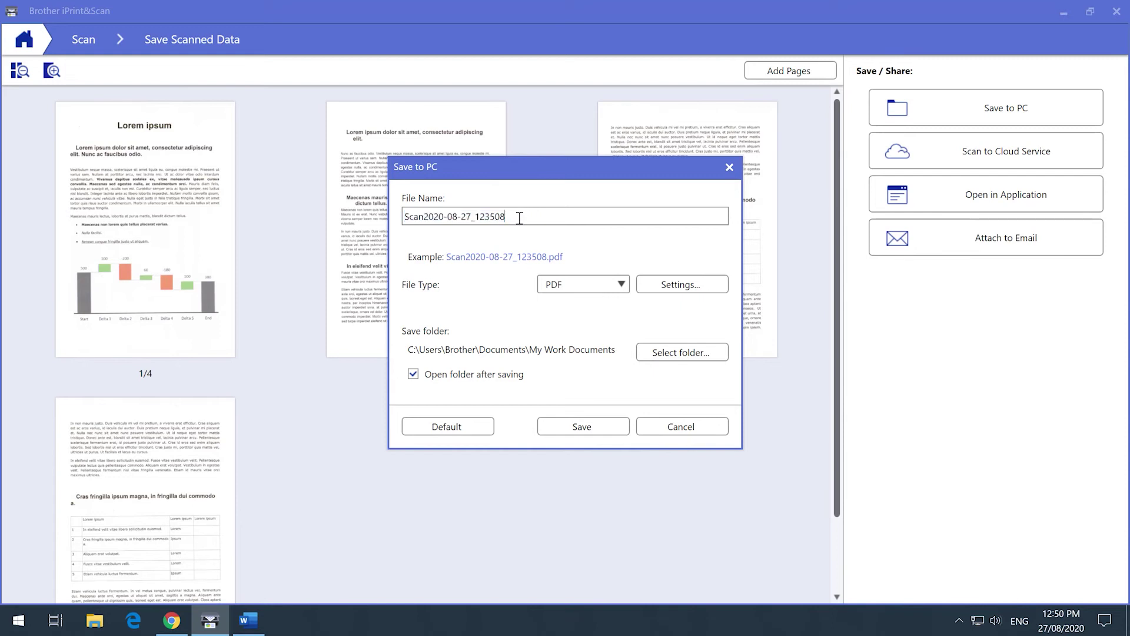
left_click_drag(515, 217, 347, 200)
type("My ")
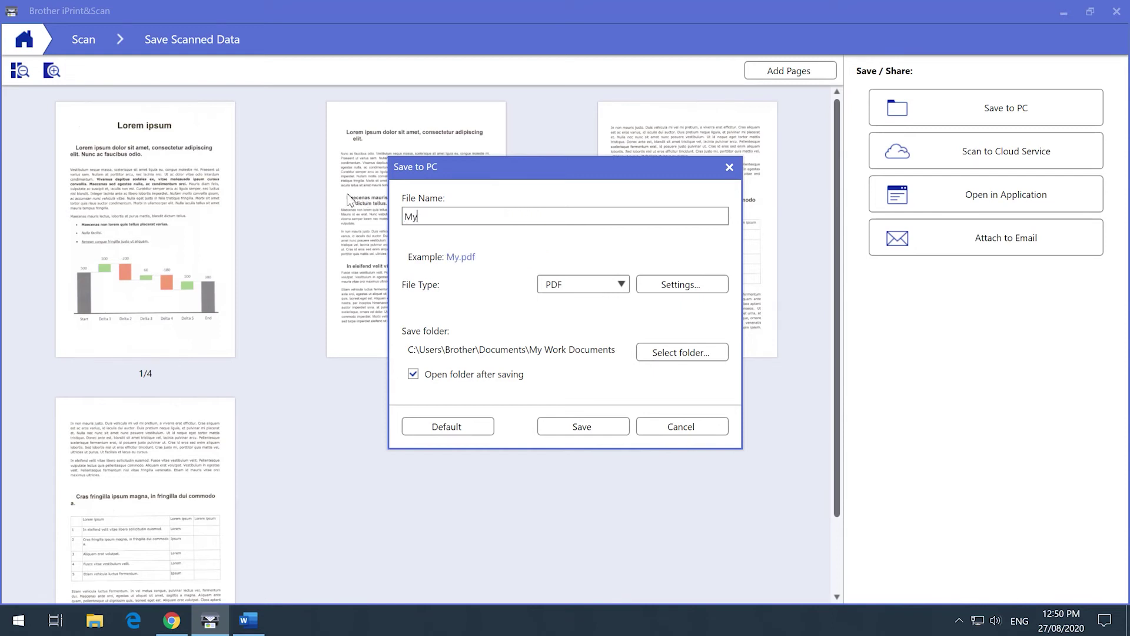
type("Report 2020")
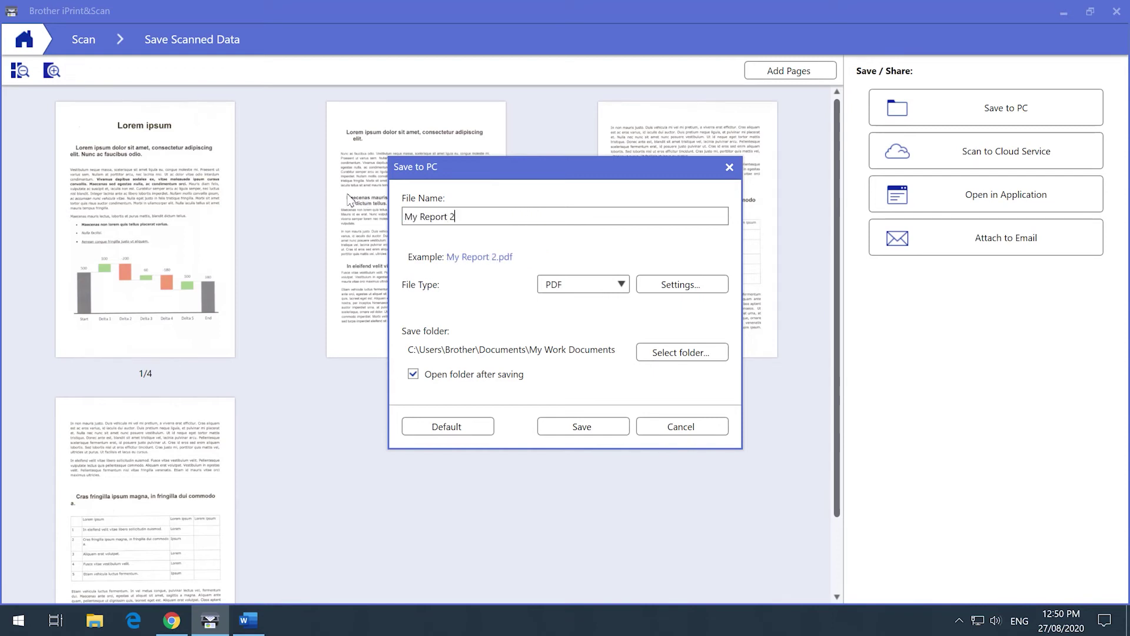
Try JPEG and its file size setting, then return to PDF, leaving PDF options unchanged.
left_click(611, 287)
left_click(586, 304)
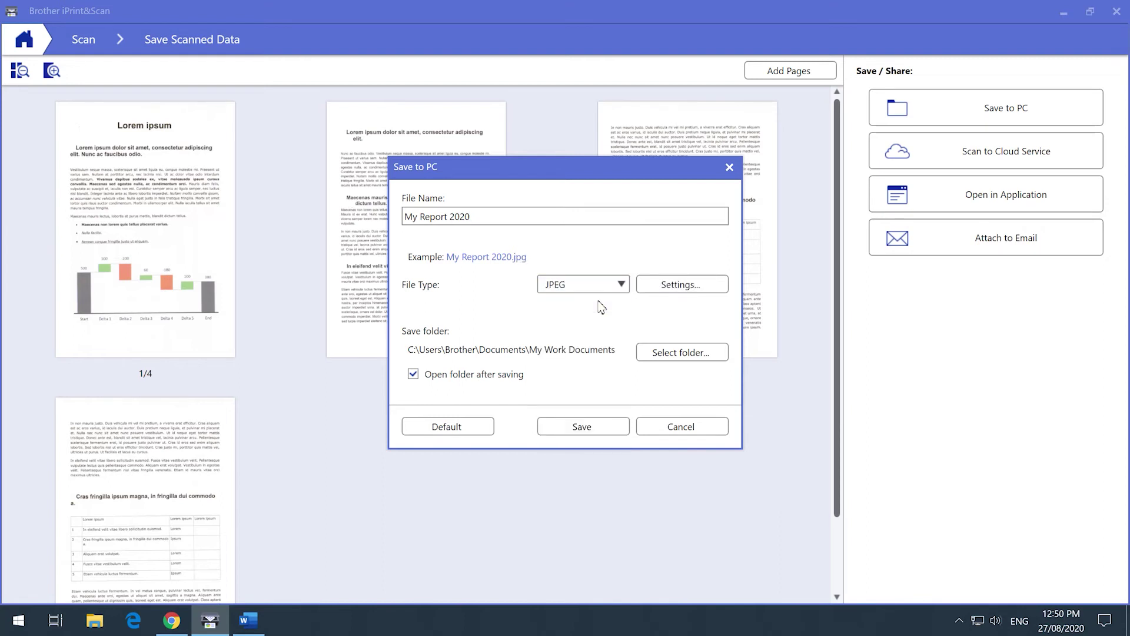
left_click(687, 285)
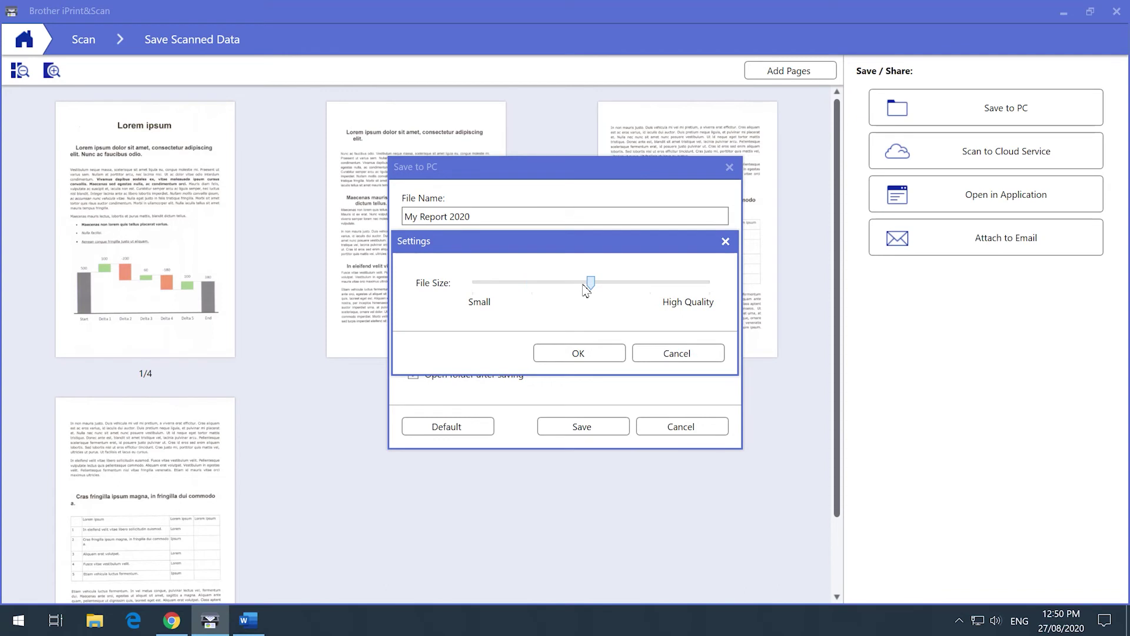
left_click(580, 353)
left_click(590, 289)
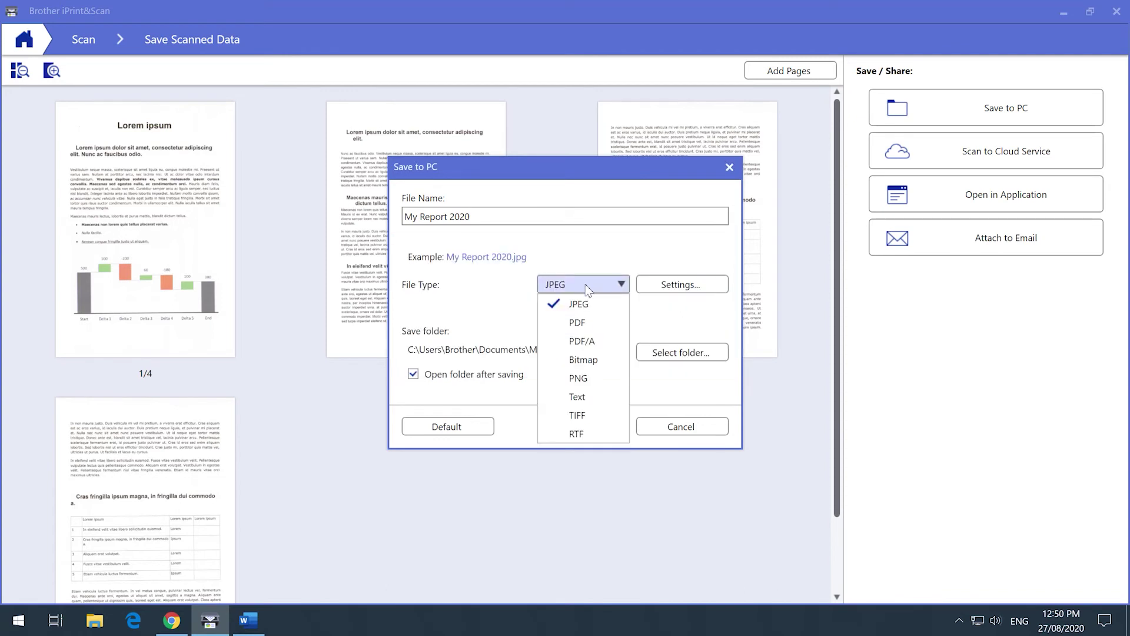
left_click(579, 323)
left_click(682, 286)
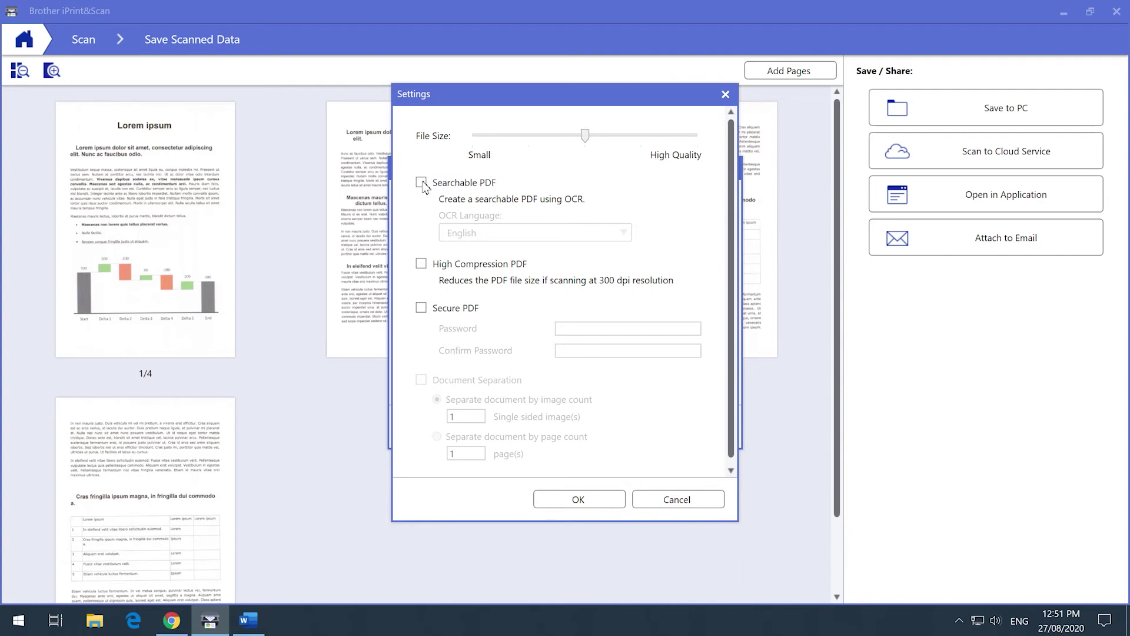
left_click(671, 499)
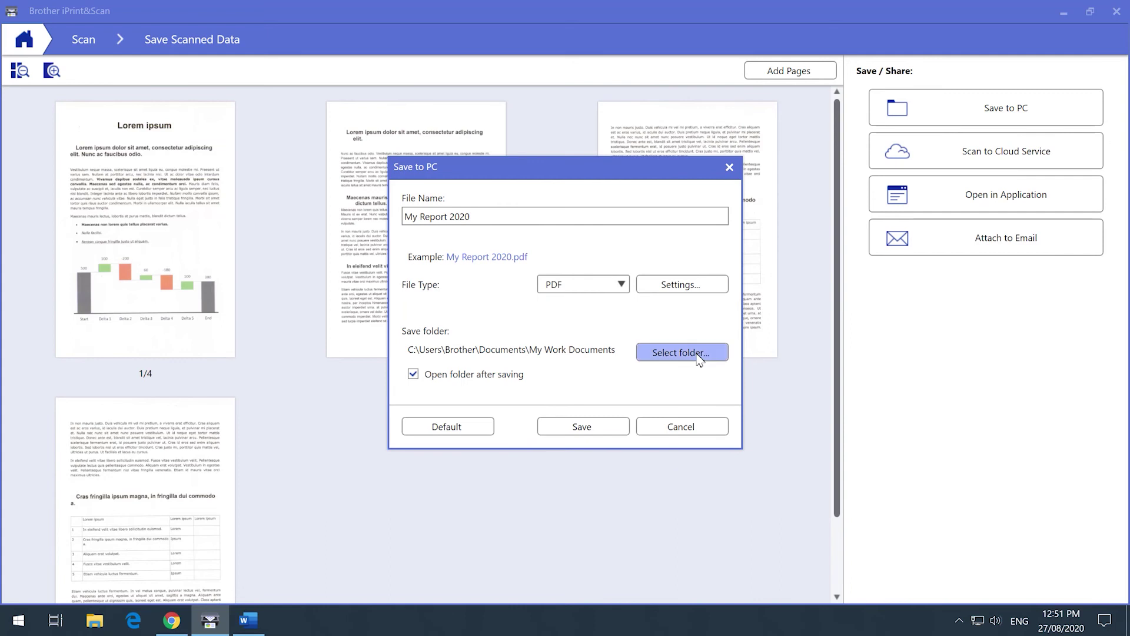
Save My Report 2020 as a PDF in My Work Documents and bring up Open in Application.
left_click(699, 359)
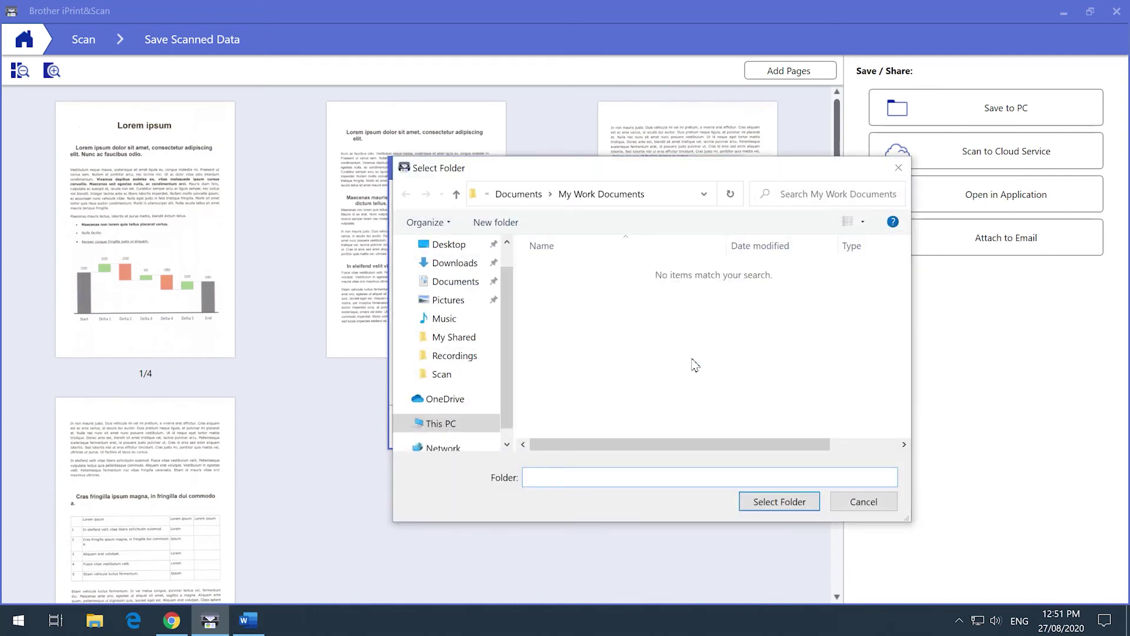
left_click(809, 503)
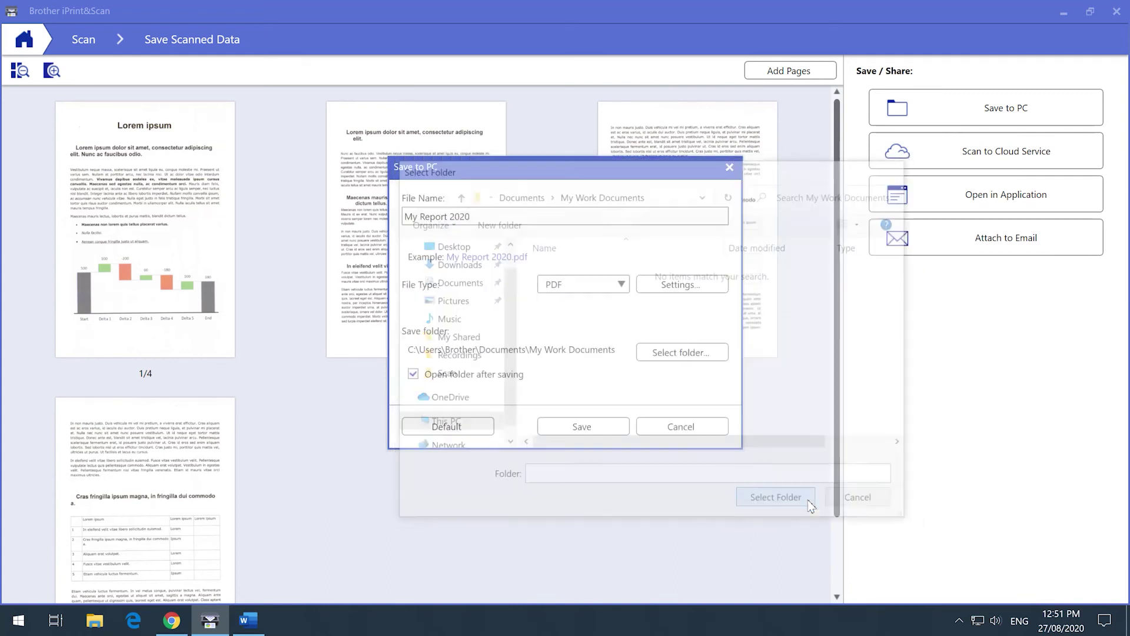
left_click(614, 427)
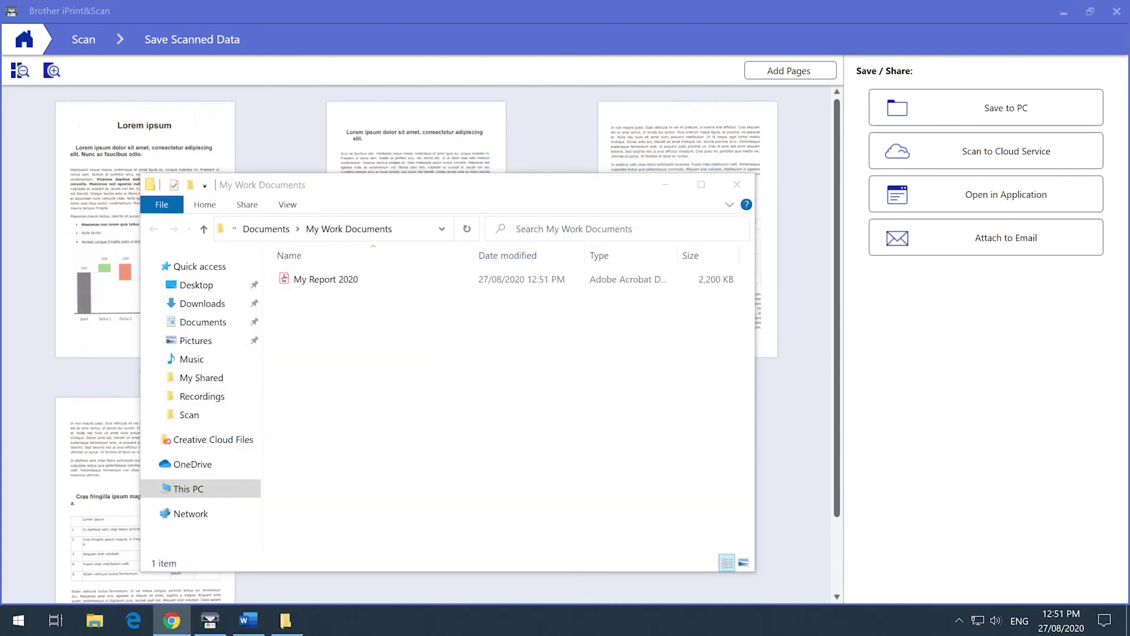
left_click(949, 195)
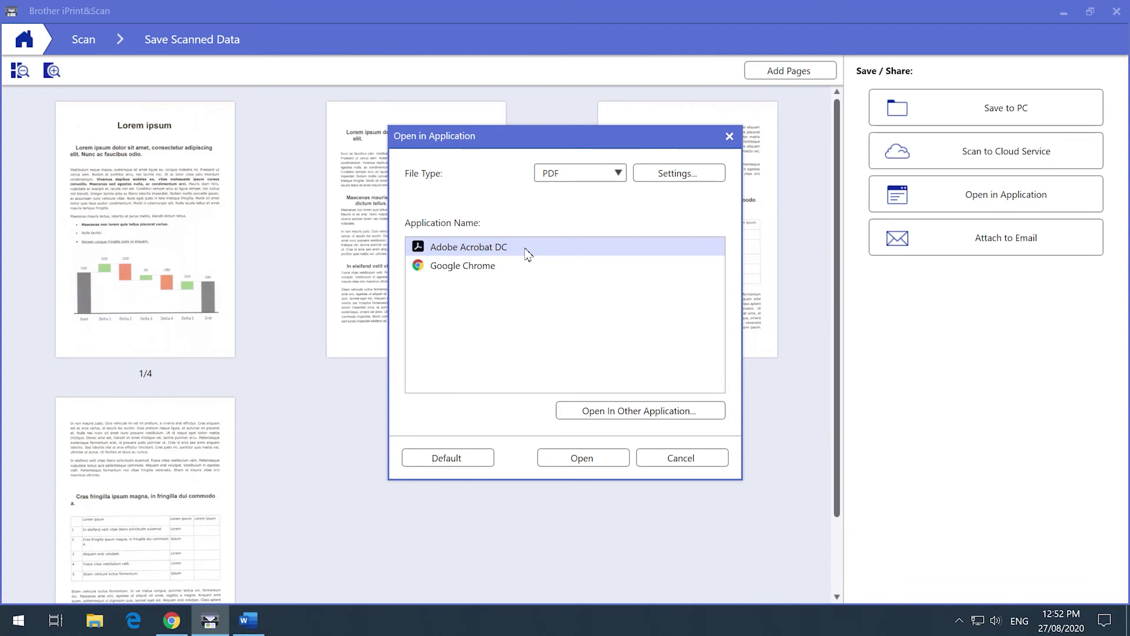
Open the four-page scan in Adobe Acrobat DC.
left_click(561, 464)
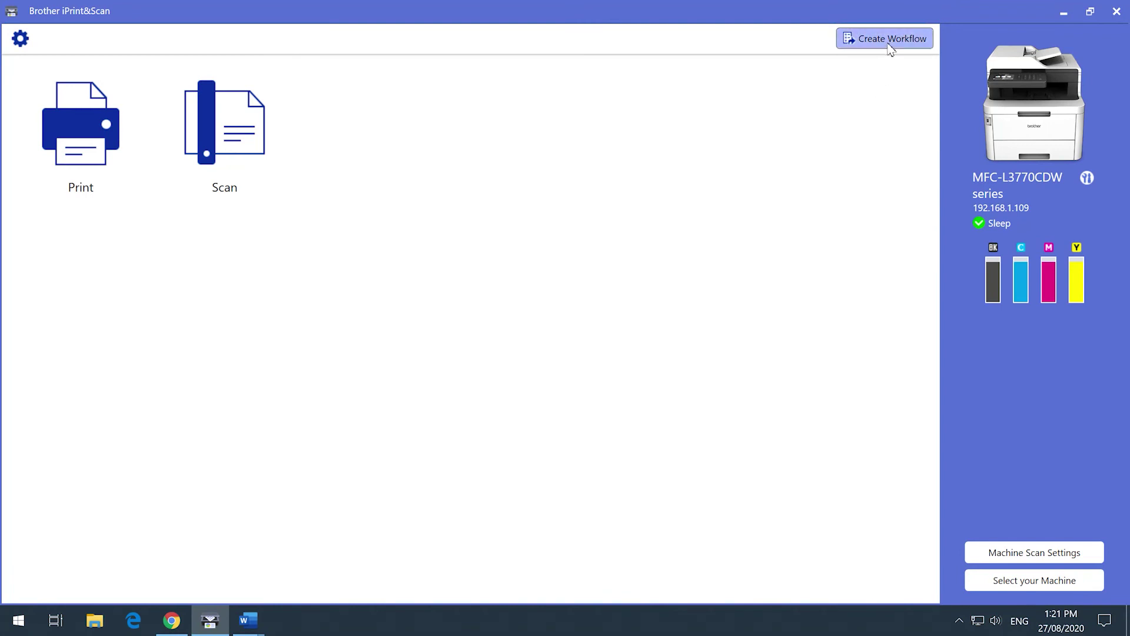
Create a new Save to PC workflow, keeping the default scan settings.
left_click(599, 452)
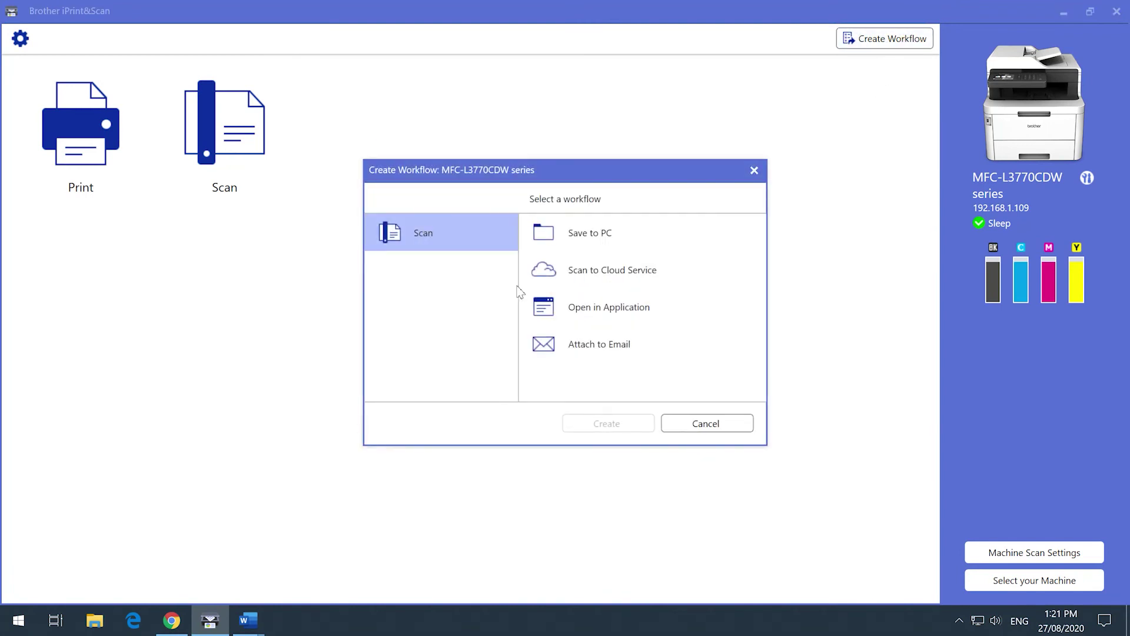
left_click(646, 232)
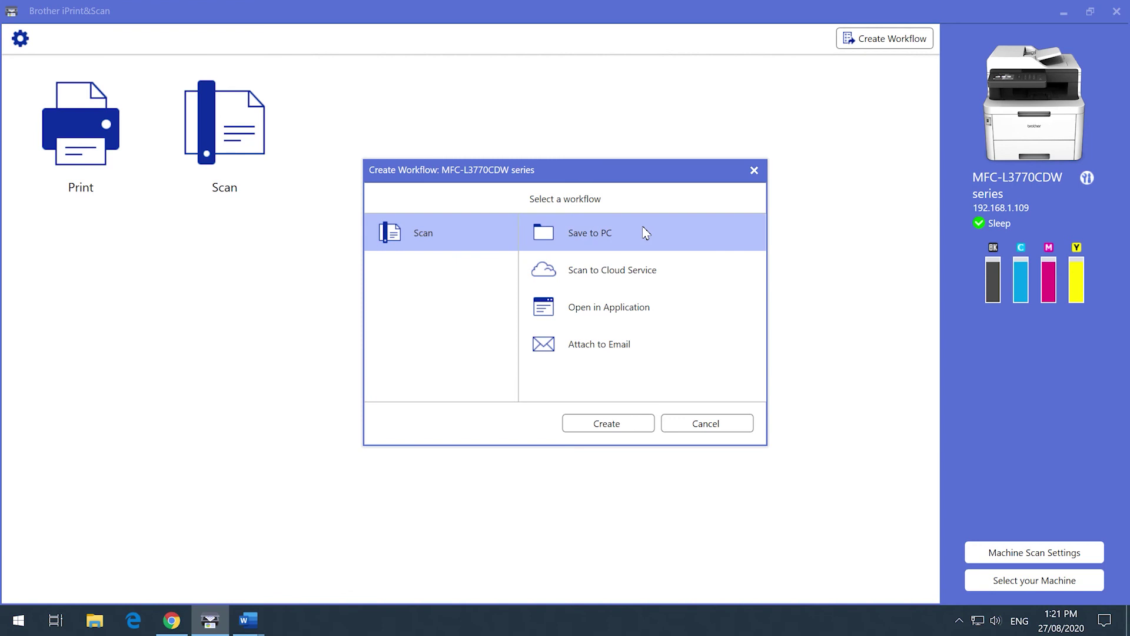
left_click(631, 430)
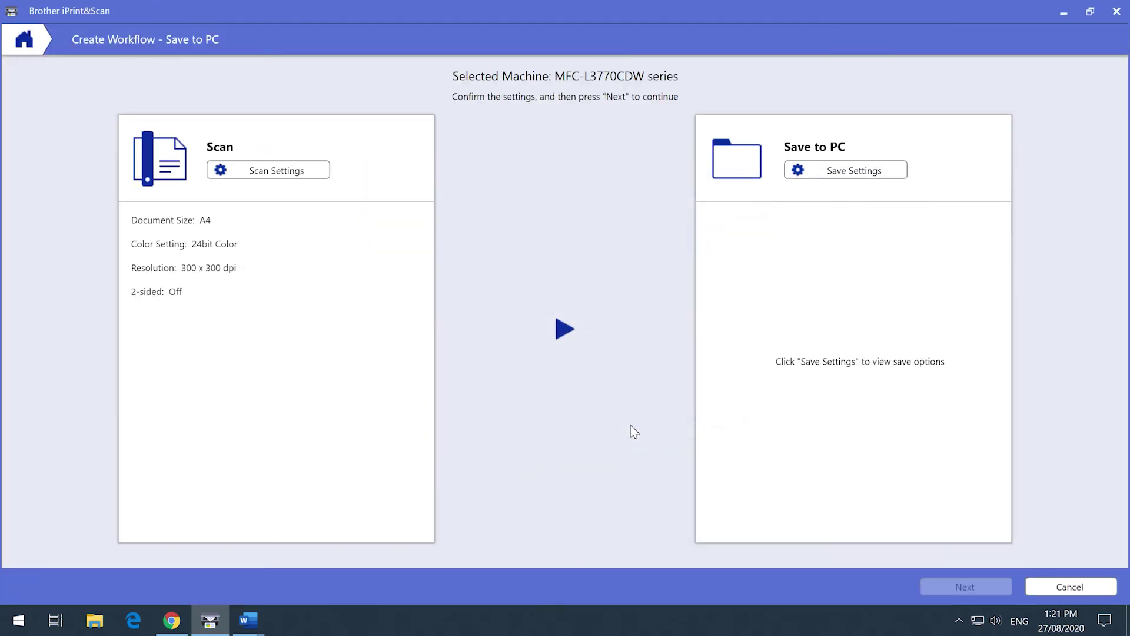
left_click(325, 172)
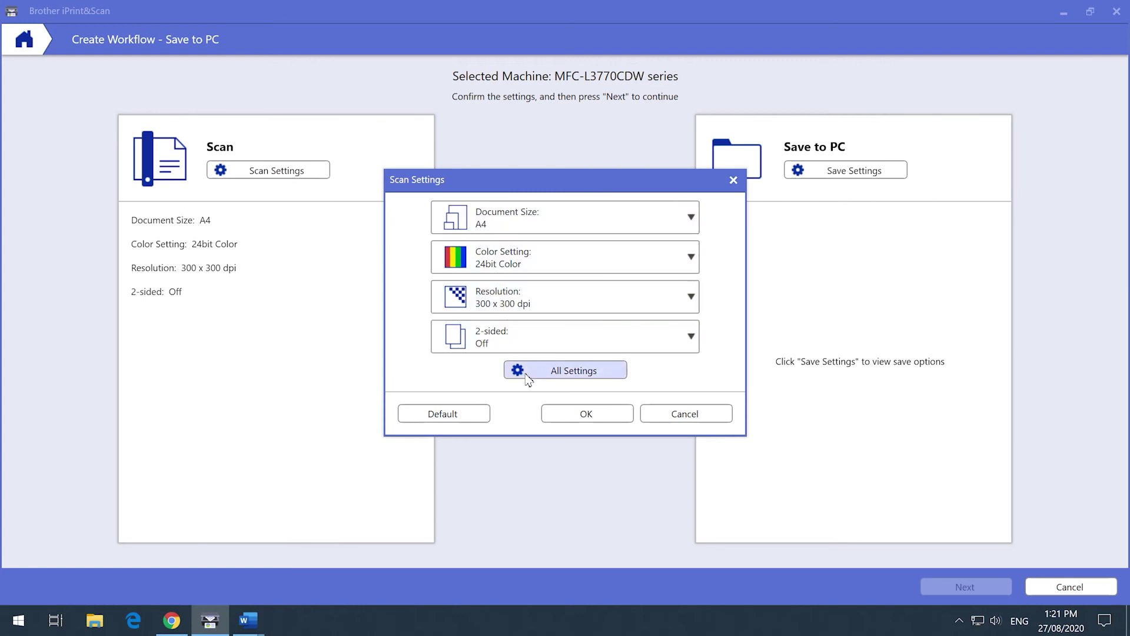
left_click(569, 416)
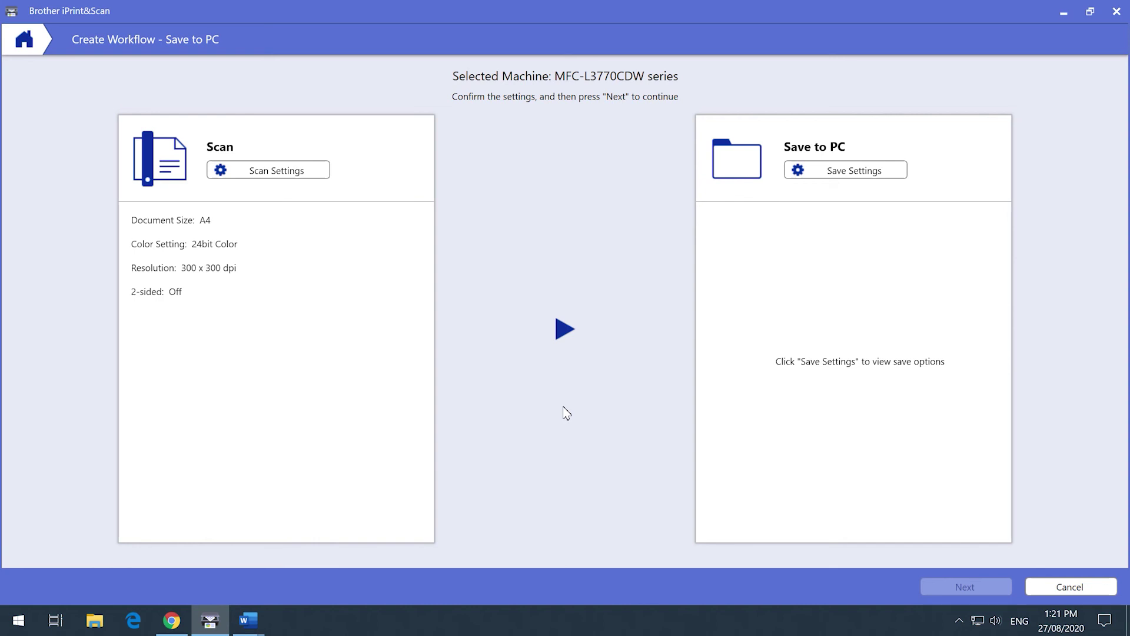
Set the save settings to file name Electricity Bill, PDF type, and the My Bills folder.
left_click(865, 171)
type("ity Bill")
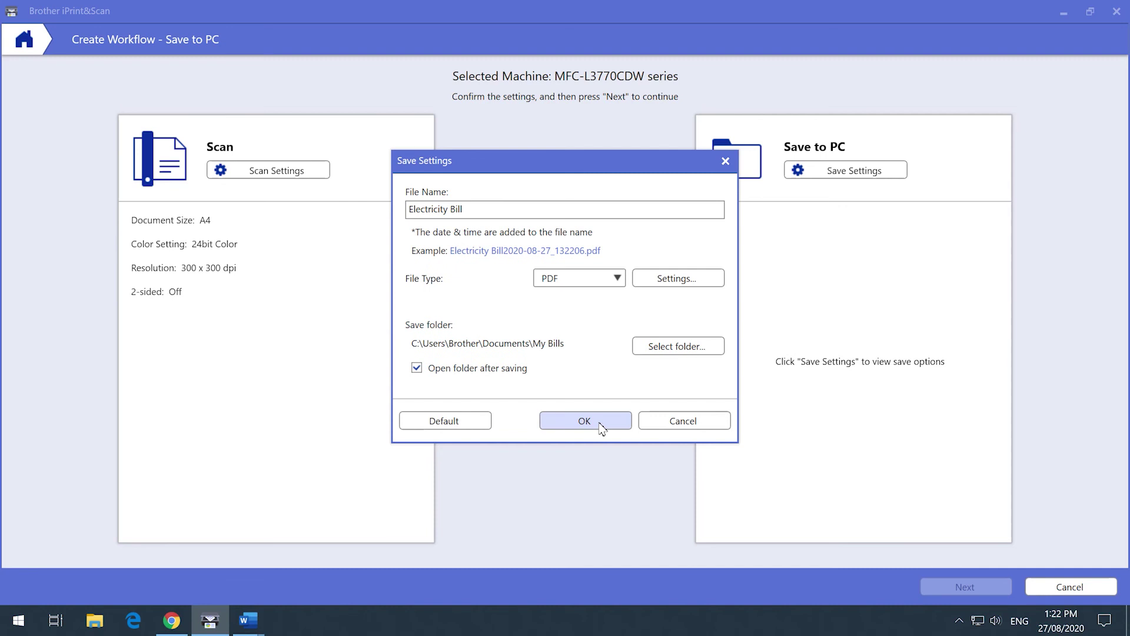
left_click(604, 422)
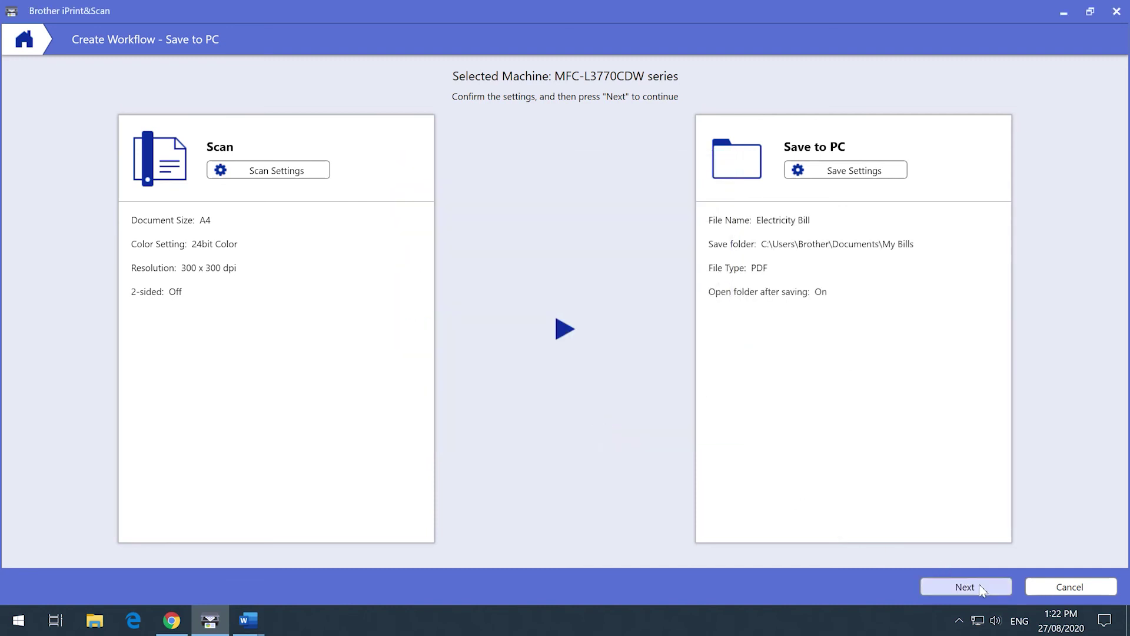
Name the workflow My Bills and make it a one-touch workflow.
left_click(965, 587)
type("My Bills")
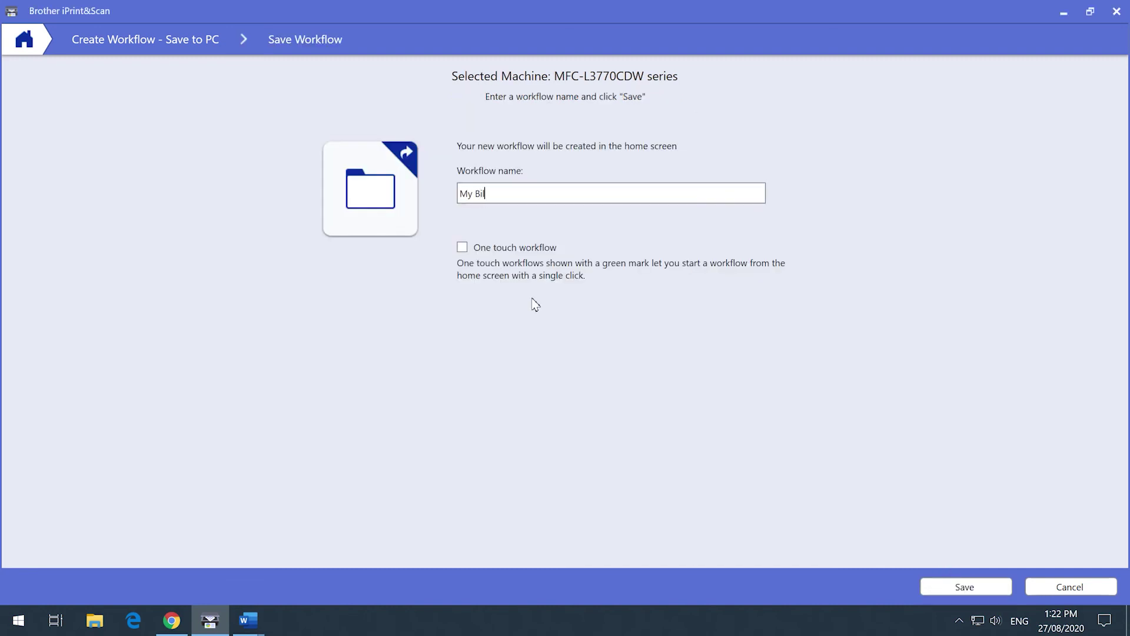
left_click(463, 248)
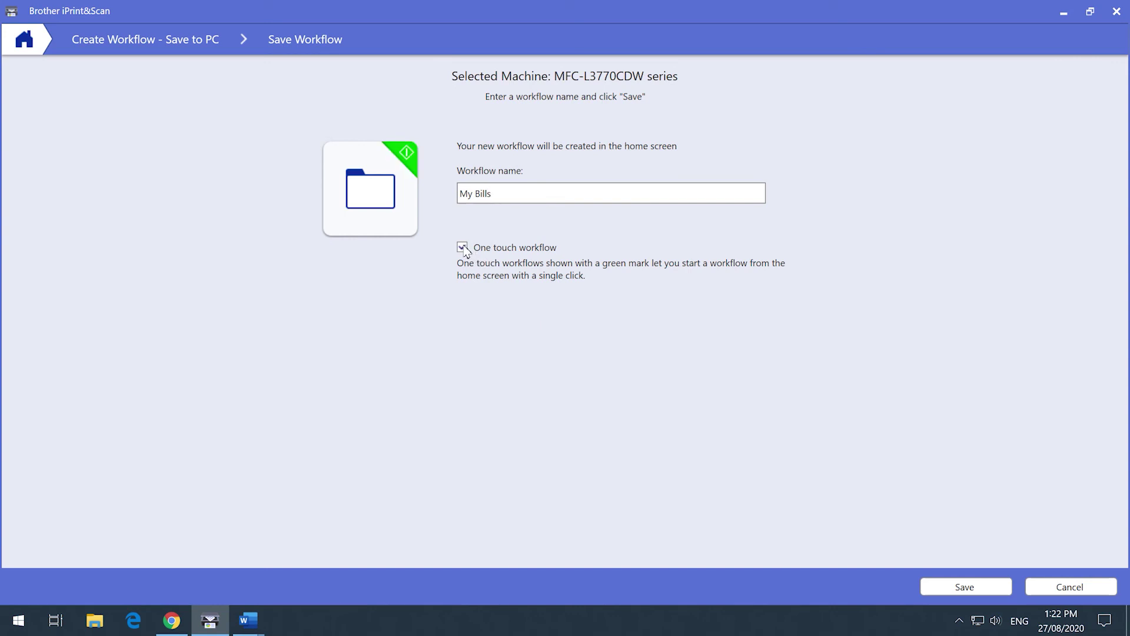
Save and run the My Bills workflow, then open Electricity Bill2020-08-27_132242.pdf in Acrobat.
left_click(977, 590)
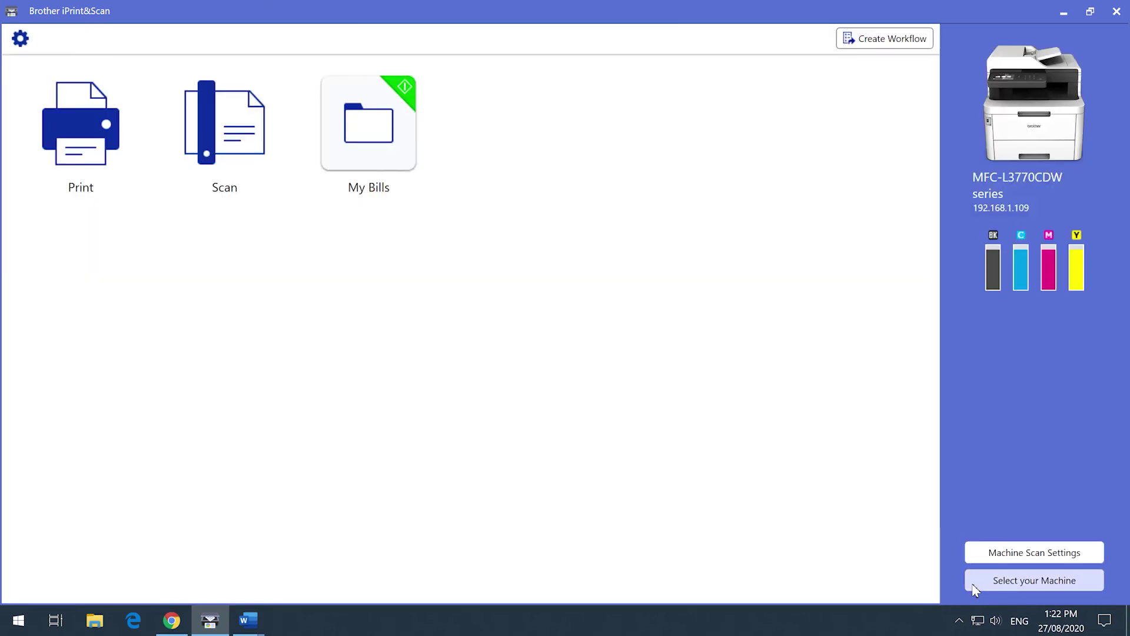
left_click(396, 164)
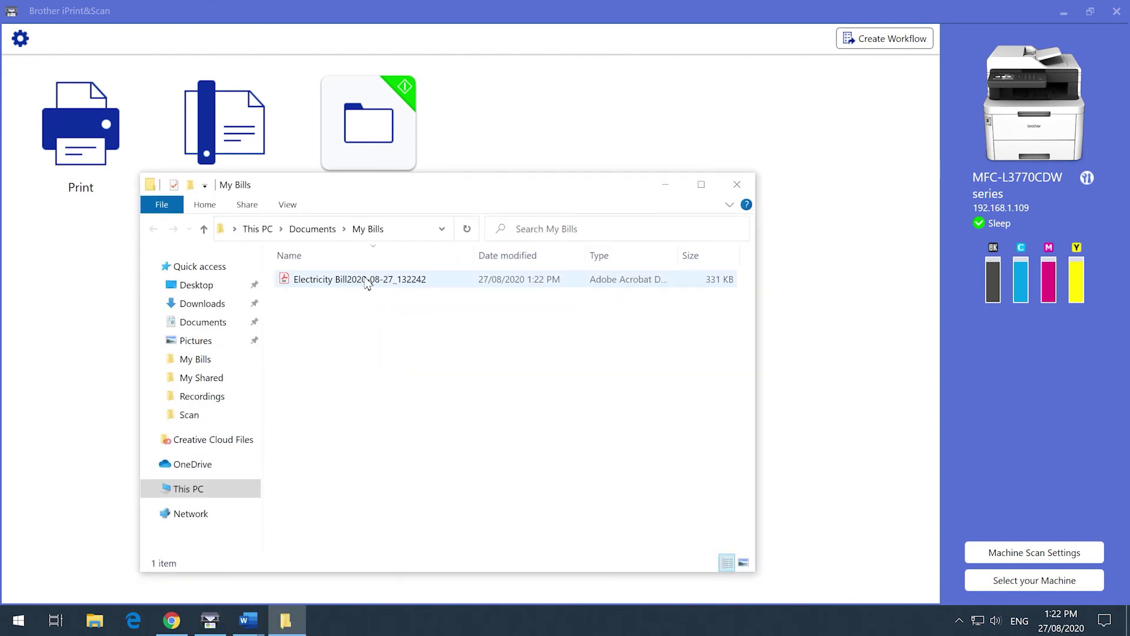
double_click(366, 282)
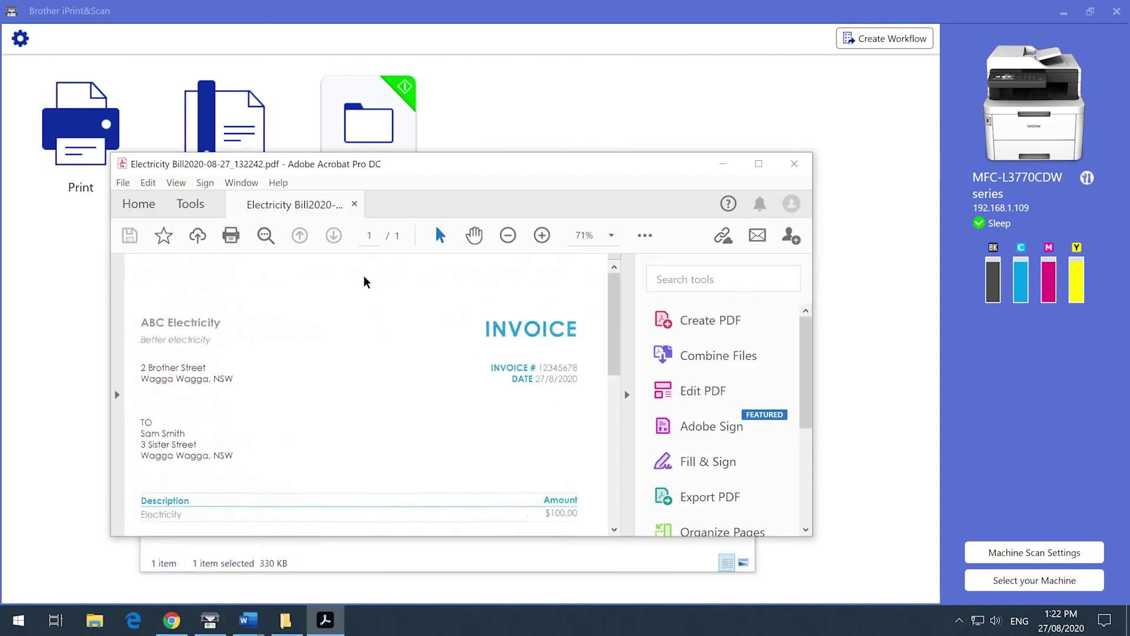